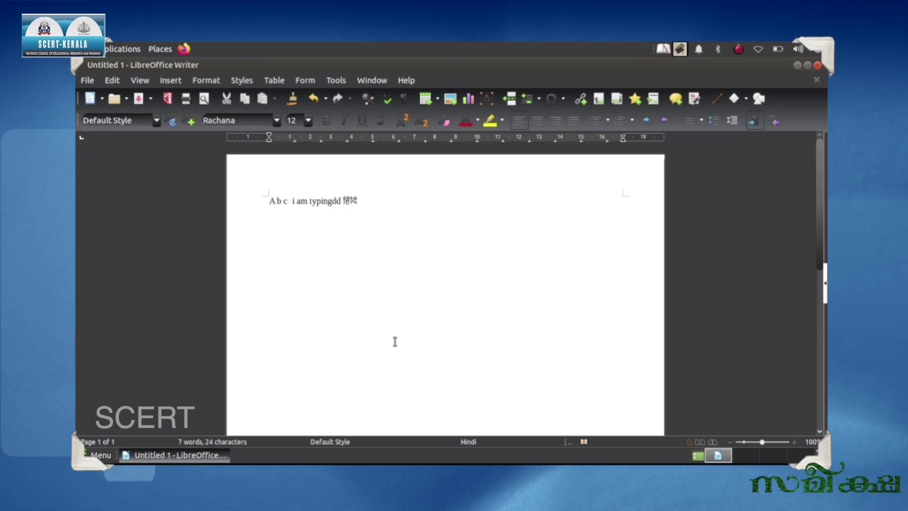
Step: Continue the line in the Writer document with "മലയാളം എനിക്ക് വേഗം ടൈപ്പ് ചെയ്യാം" followed by two Arabic characters
{"action": "type", "text": "മലയാളം എനിക്ക് വേഗം "}
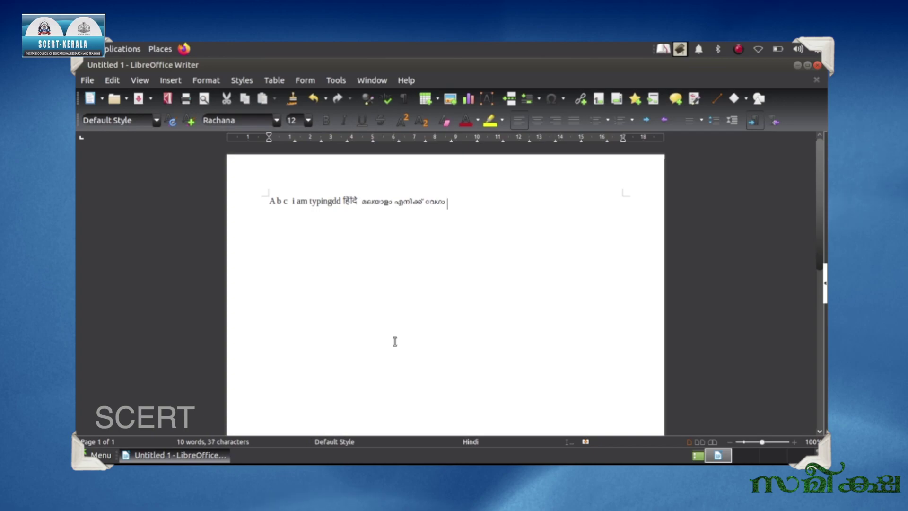
{"action": "type", "text": "ടൈപ്പ്"}
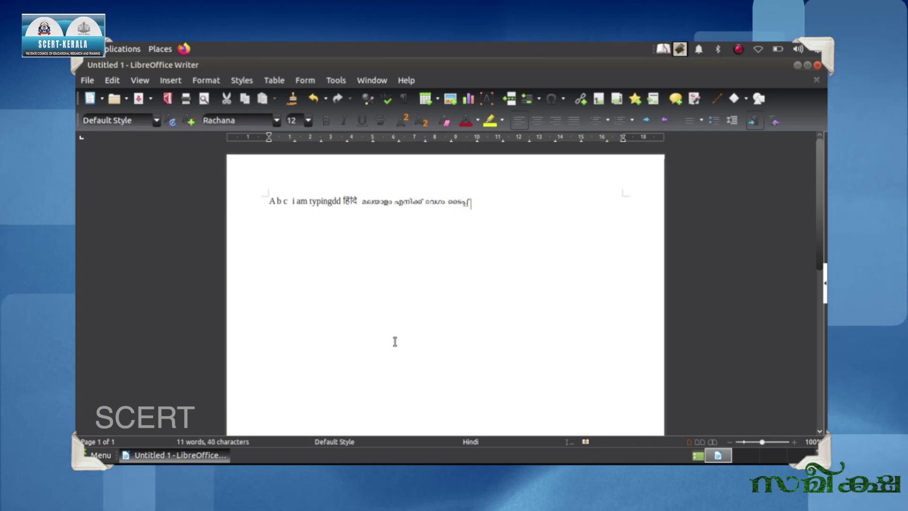
{"action": "type", "text": " ചെയ്യാം"}
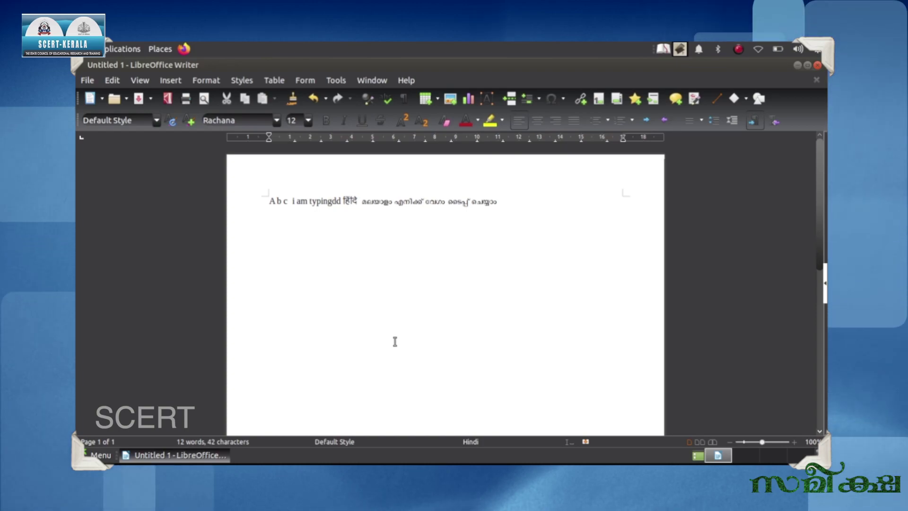
{"action": "type", "text": "ഃ"}
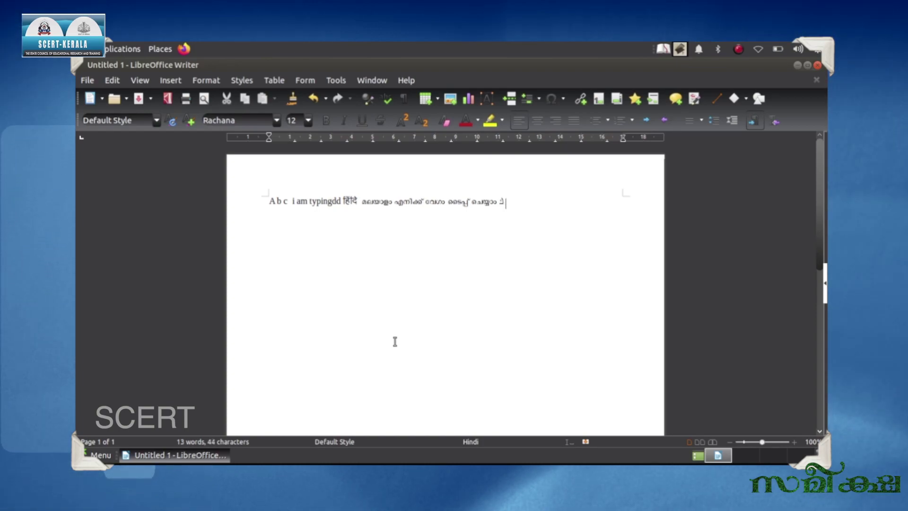
{"action": "type", "text": " ്"}
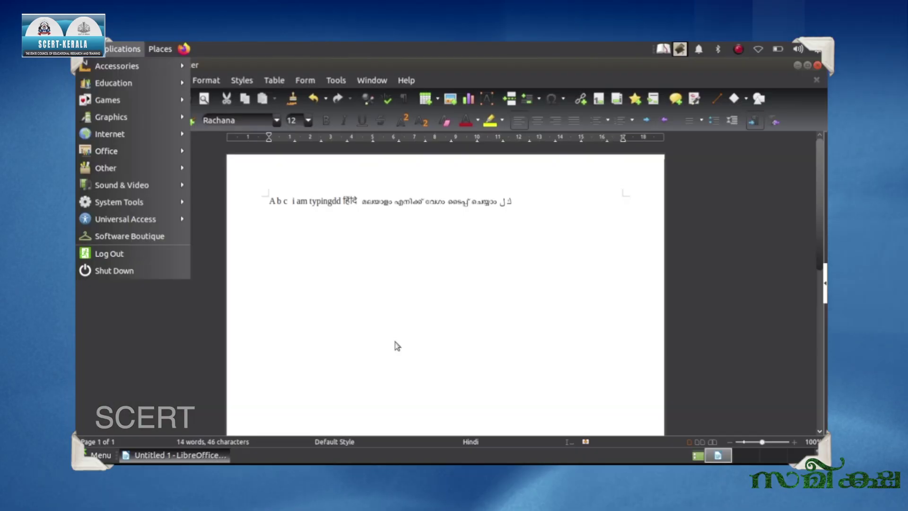
Step: Switch to the empty desktop workspace and open the ibus-braille-abbreviation-editor
{"action": "left_click", "coordinate": [397, 345]}
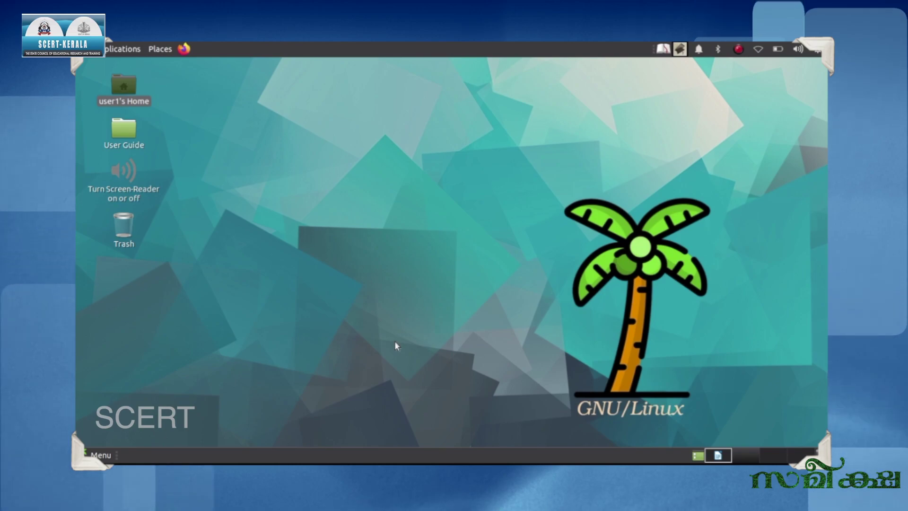
{"action": "key", "text": "alt+F1"}
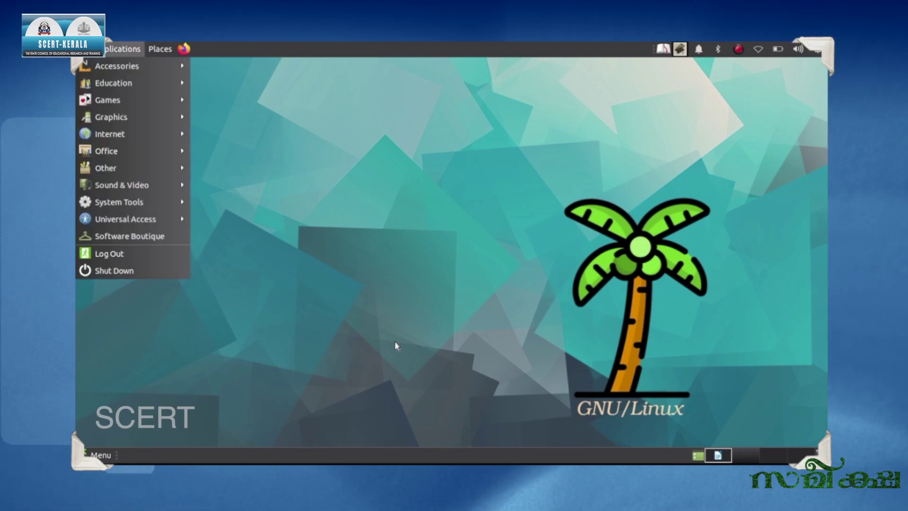
{"action": "key", "text": "Down"}
{"action": "key", "text": "Down"}
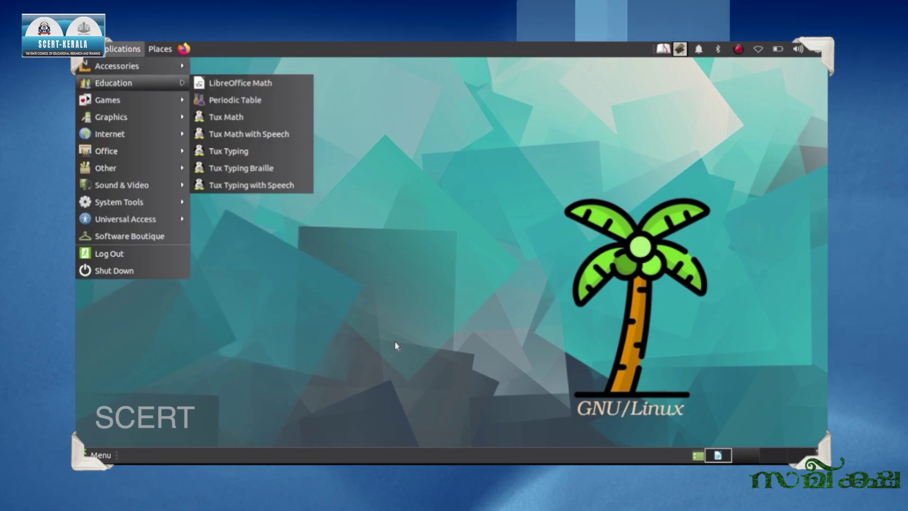
{"action": "key", "text": "Up"}
{"action": "key", "text": "Down"}
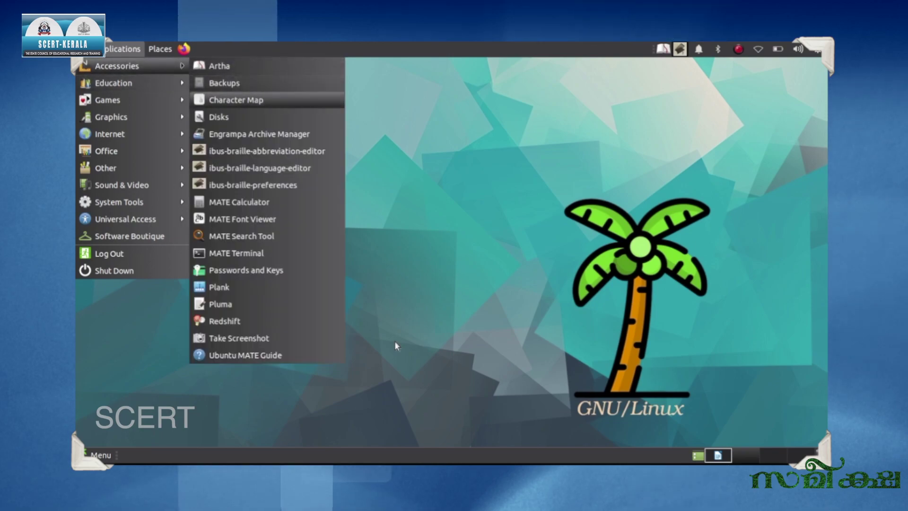
{"action": "key", "text": "Down"}
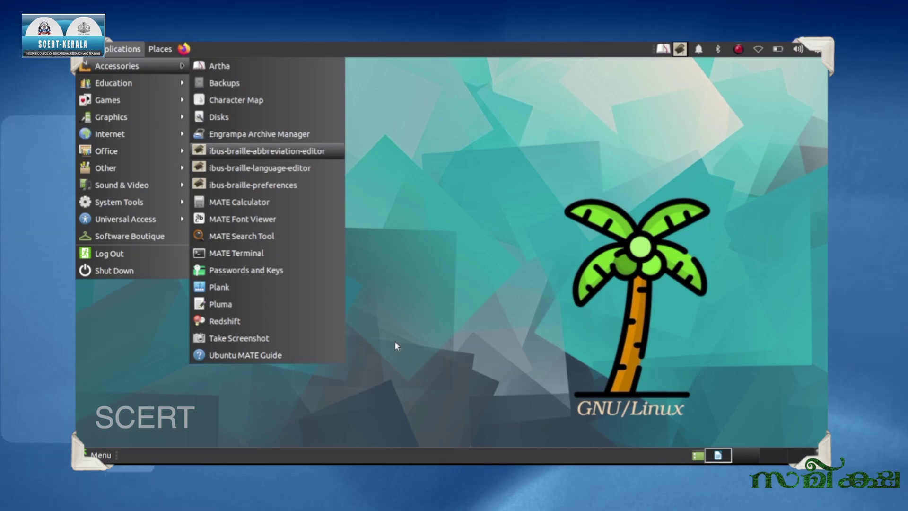
{"action": "key", "text": "Return"}
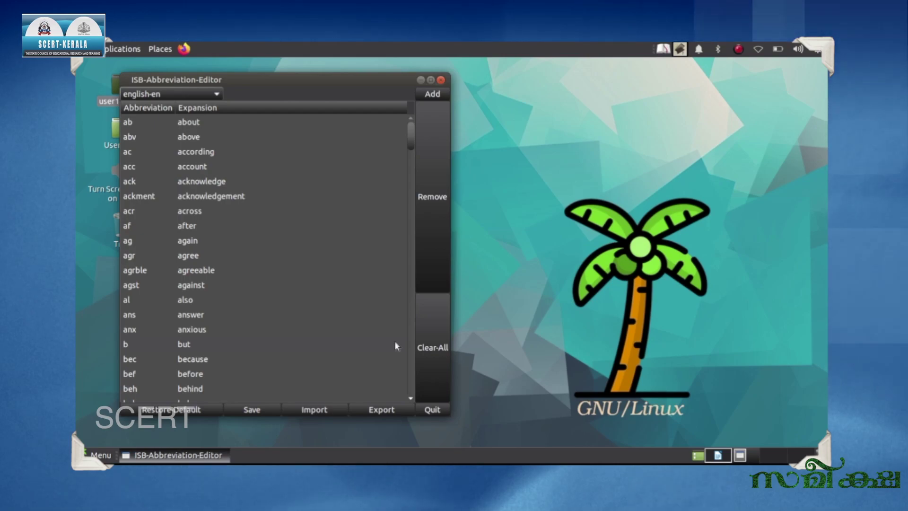
Step: Add the abbreviation "ലമ" with the expansion "ലളിതമായ" to the malayalam-ml abbreviation list
{"action": "key", "text": "Down"}
{"action": "key", "text": "Down"}
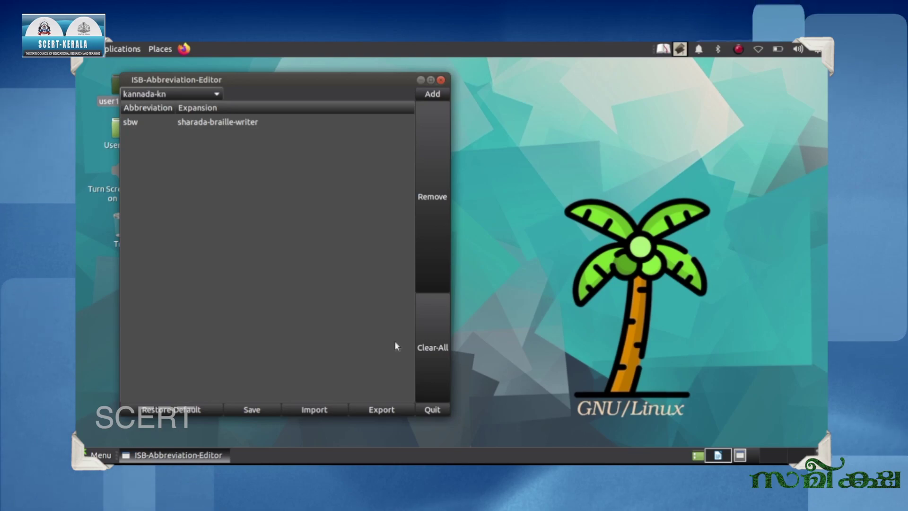
{"action": "key", "text": "Down"}
{"action": "key", "text": "Down"}
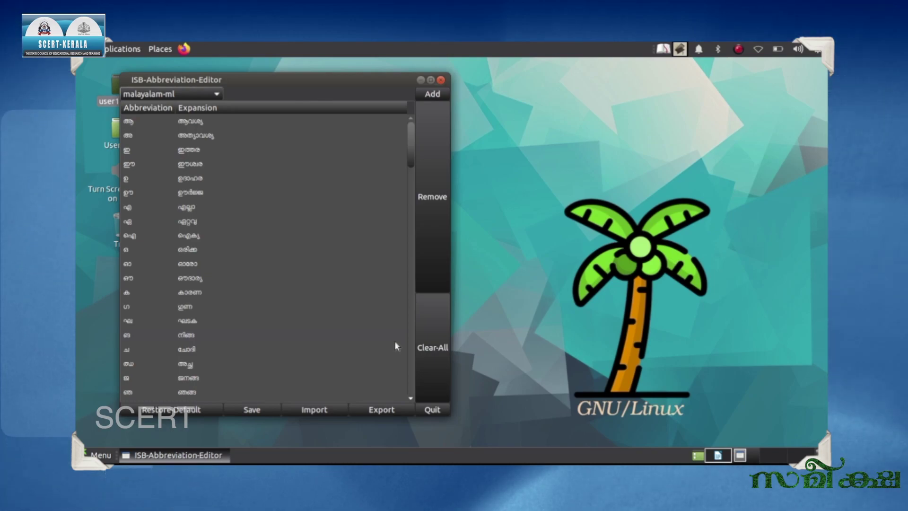
{"action": "key", "text": "Return"}
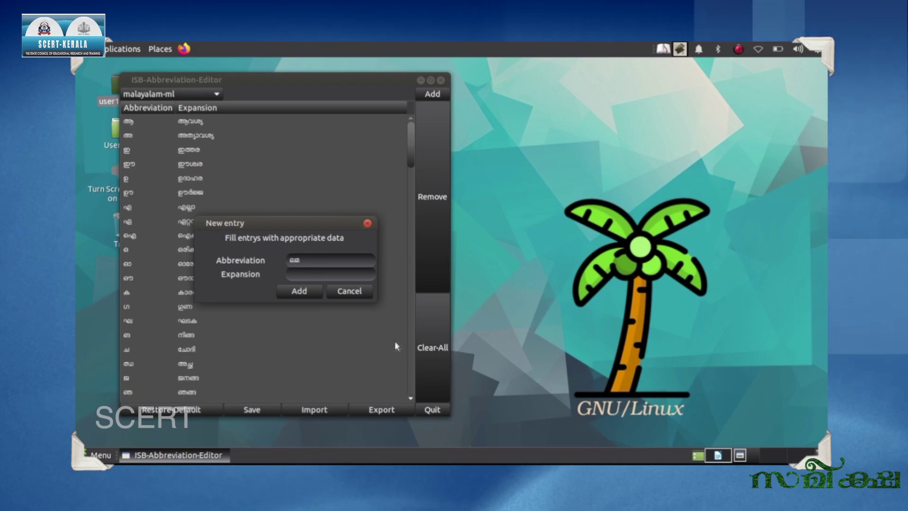
{"action": "key", "text": "Tab"}
{"action": "type", "text": "ല"}
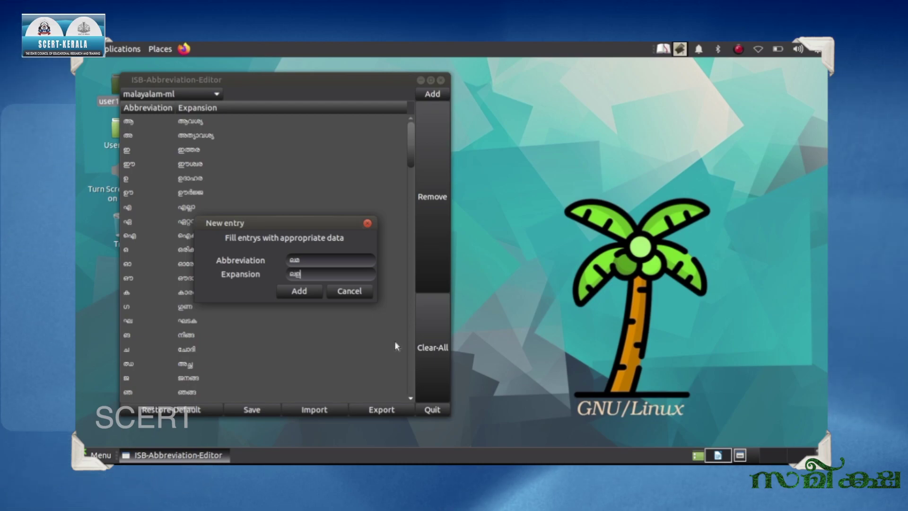
{"action": "type", "text": "ളിതമായ"}
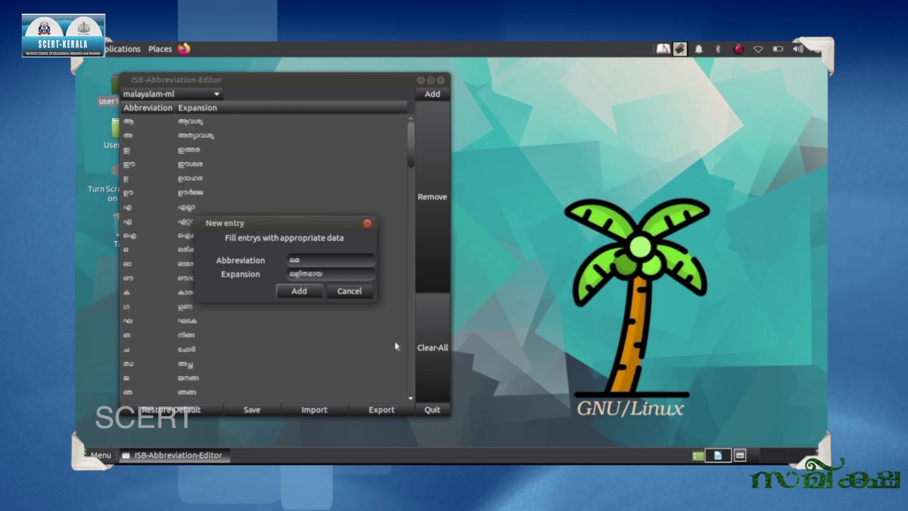
{"action": "key", "text": "Return"}
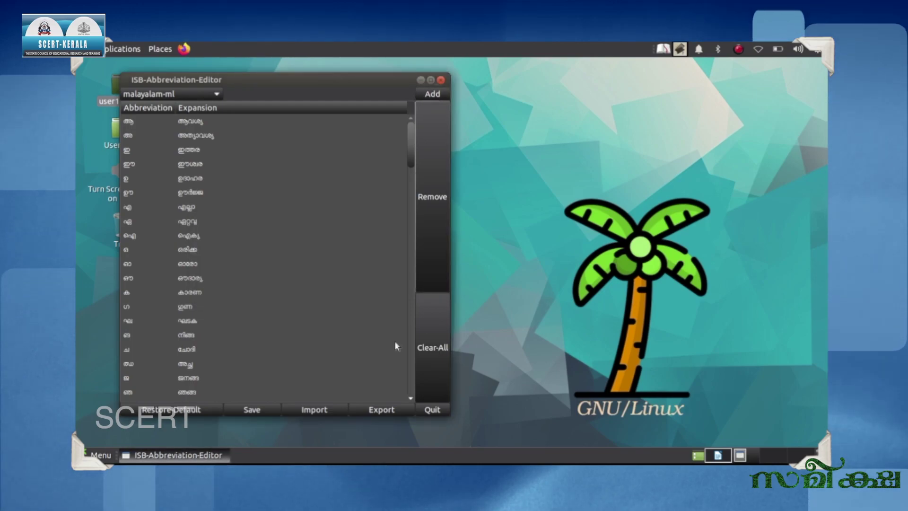
Step: Save the edited Malayalam abbreviation list and return to the LibreOffice Writer document
{"action": "key", "text": "Down"}
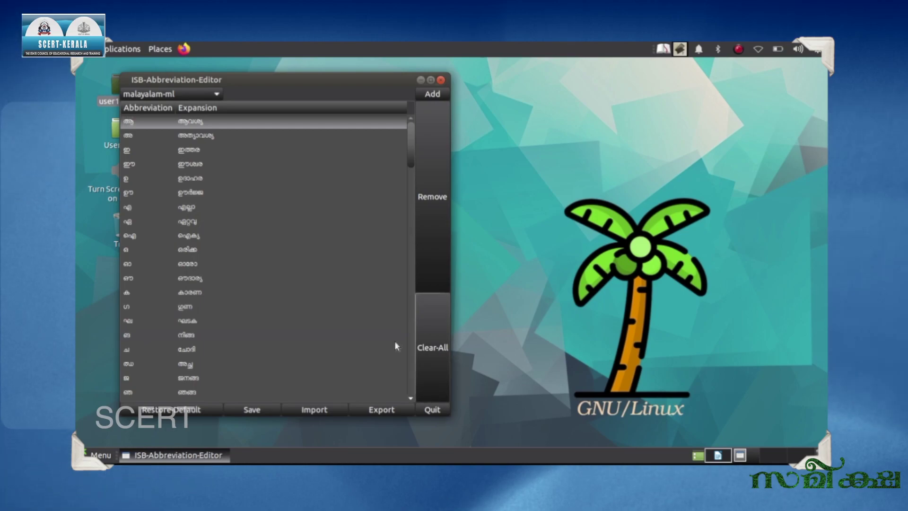
{"action": "key", "text": "Tab"}
{"action": "key", "text": "Tab"}
{"action": "key", "text": "Tab"}
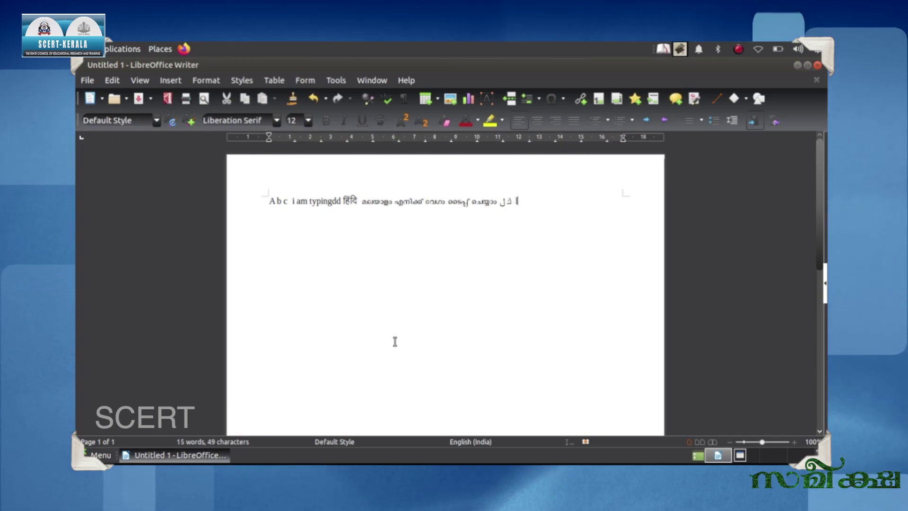
Step: Enter "lm" and the Malayalam word "ലളിതമായ" at the end of the line, using the new abbreviation for the word
{"action": "type", "text": "lm"}
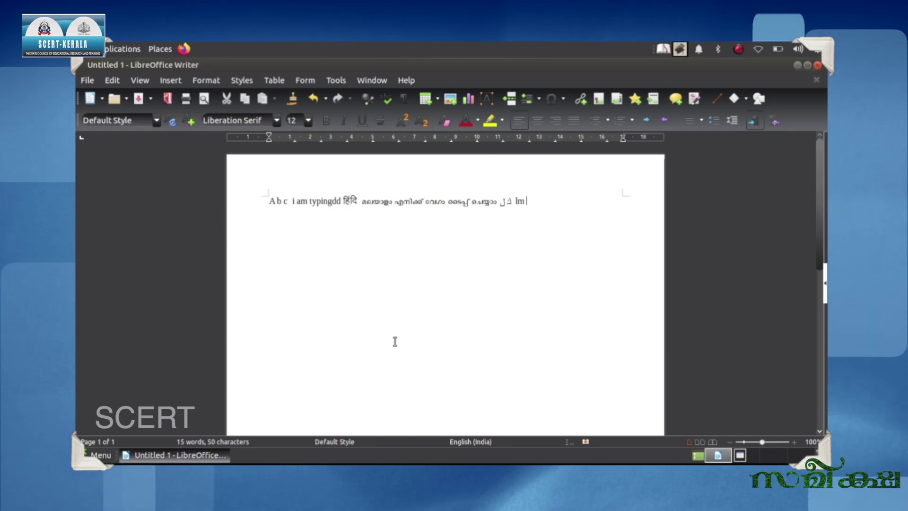
{"action": "type", "text": "ലു"}
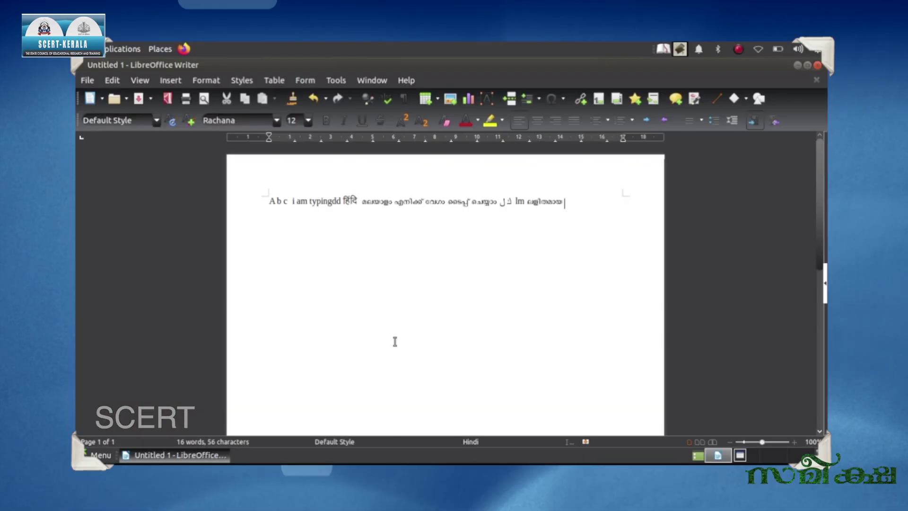
Step: Close the abbreviation editor in the other workspace and open ibus-braille-preferences
{"action": "key", "text": "ctrl+alt+Right"}
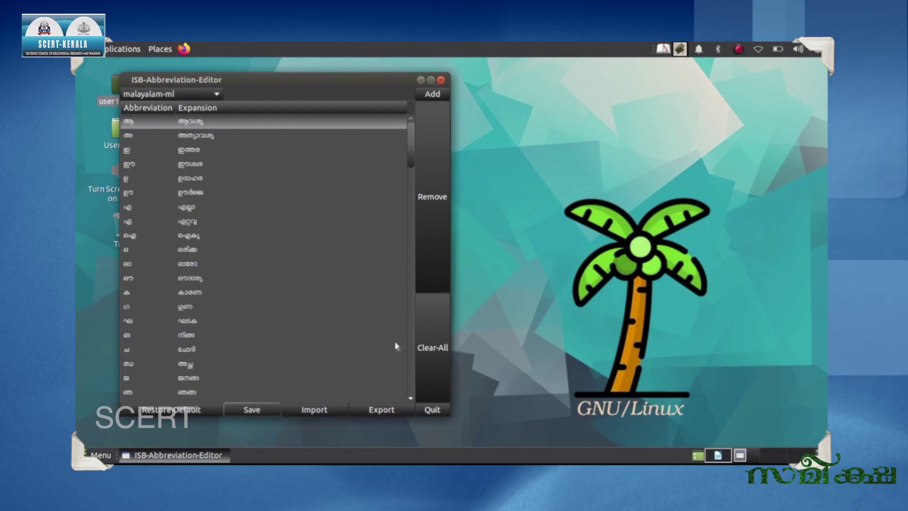
{"action": "key", "text": "alt+F4"}
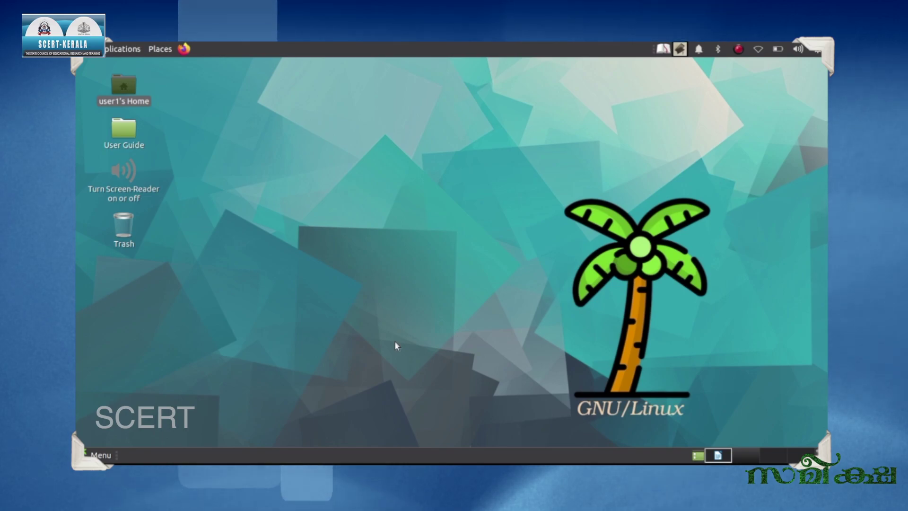
{"action": "key", "text": "alt+F1"}
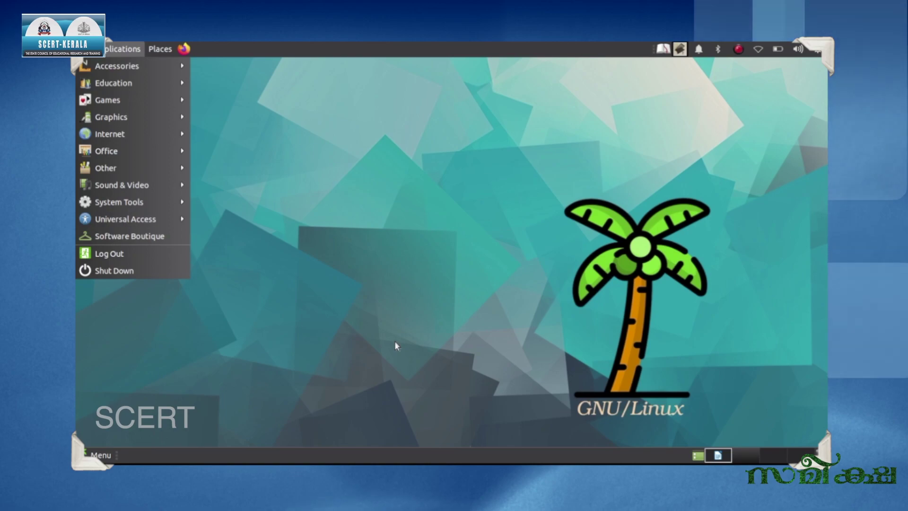
{"action": "key", "text": "Down"}
{"action": "key", "text": "Right"}
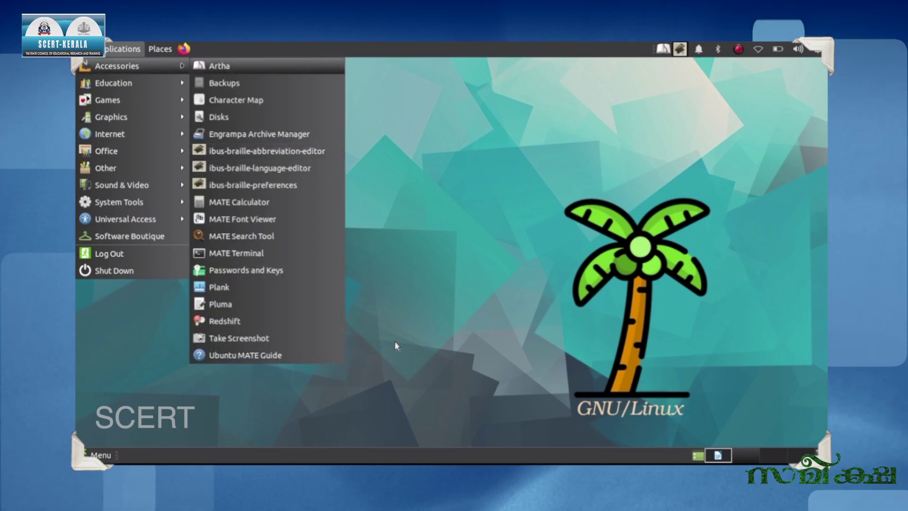
{"action": "key", "text": "Down"}
{"action": "key", "text": "Down"}
{"action": "key", "text": "Down"}
{"action": "key", "text": "Down"}
{"action": "key", "text": "Down"}
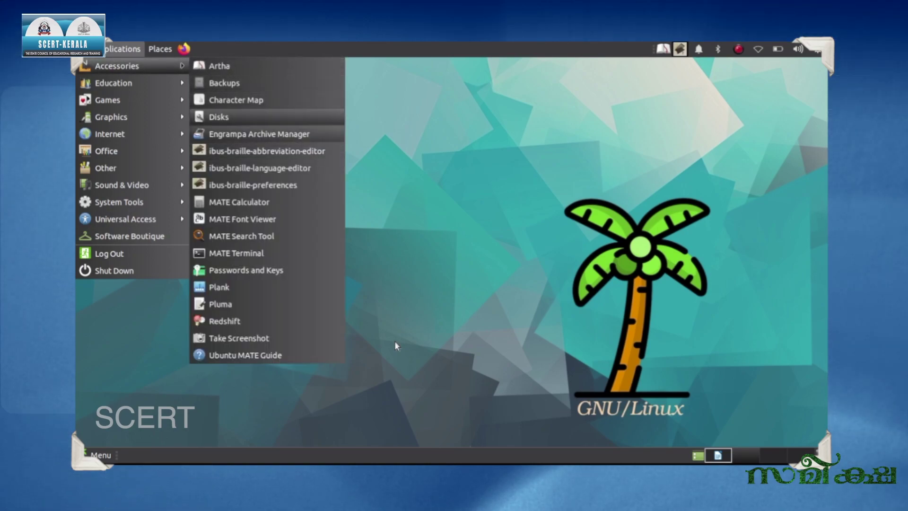
{"action": "key", "text": "Down"}
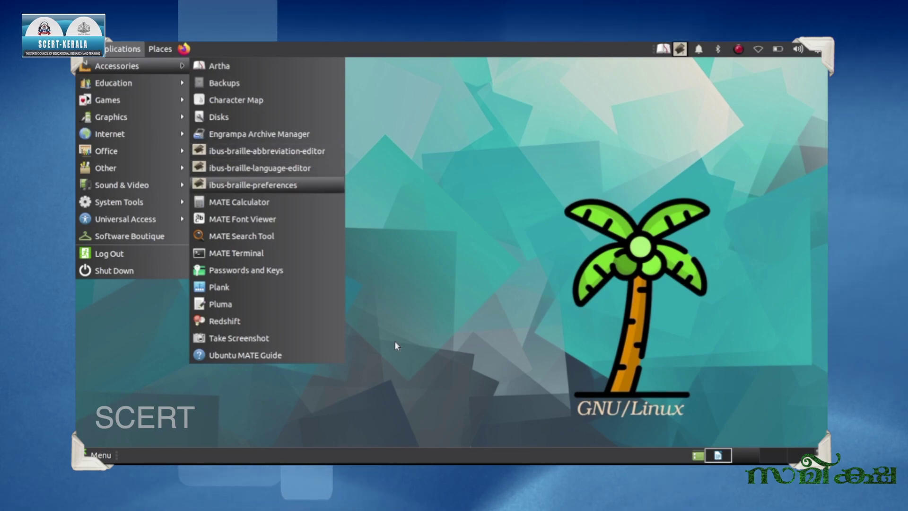
{"action": "key", "text": "Return"}
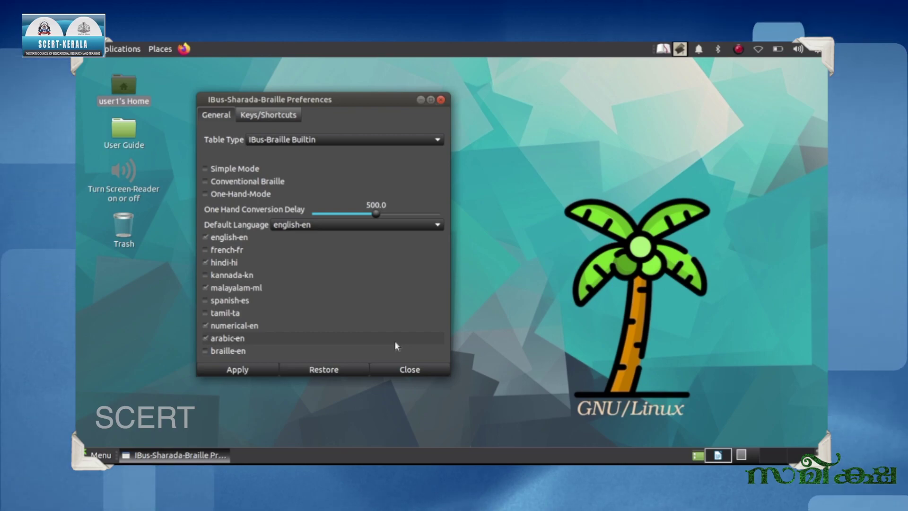
Step: Review the braille key and shortcut assignments, then enable Conventional Braille in the general preferences and close them
{"action": "key", "text": "ctrl+Page_Down"}
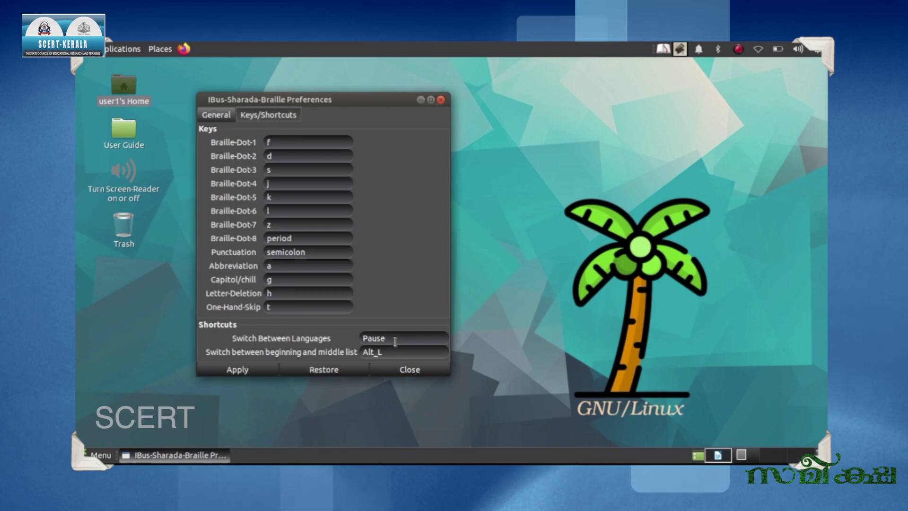
{"action": "key", "text": "ctrl+Page_Up"}
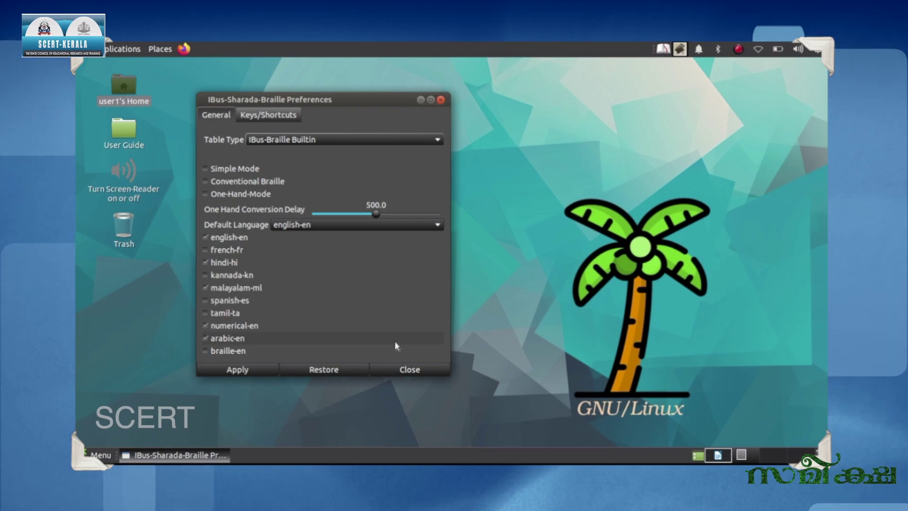
{"action": "key", "text": "Tab"}
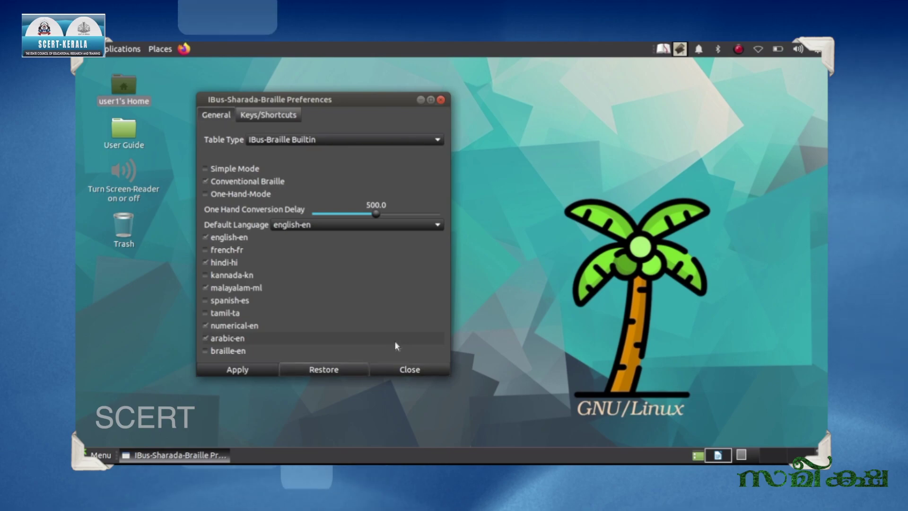
{"action": "key", "text": "alt+F4"}
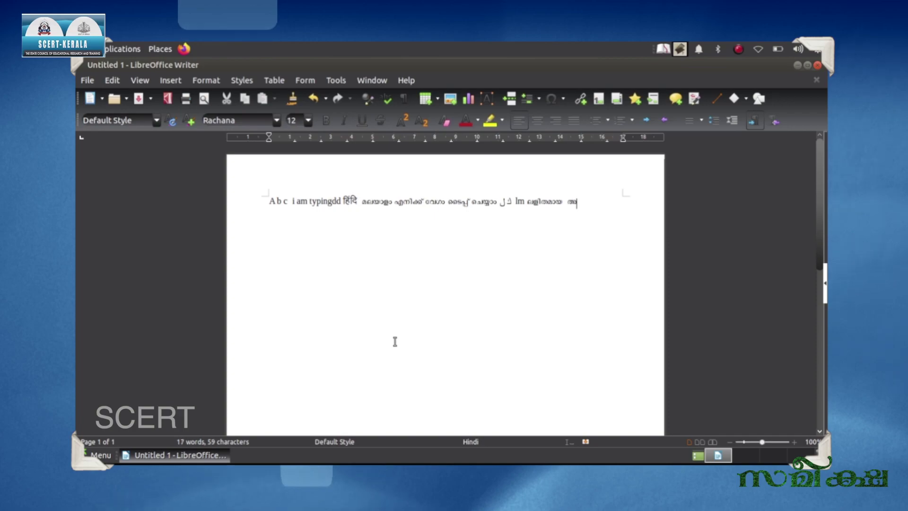
Step: Complete the Malayalam word "അമ്മ" at the end of the line in the Writer document
{"action": "type", "text": "ക"}
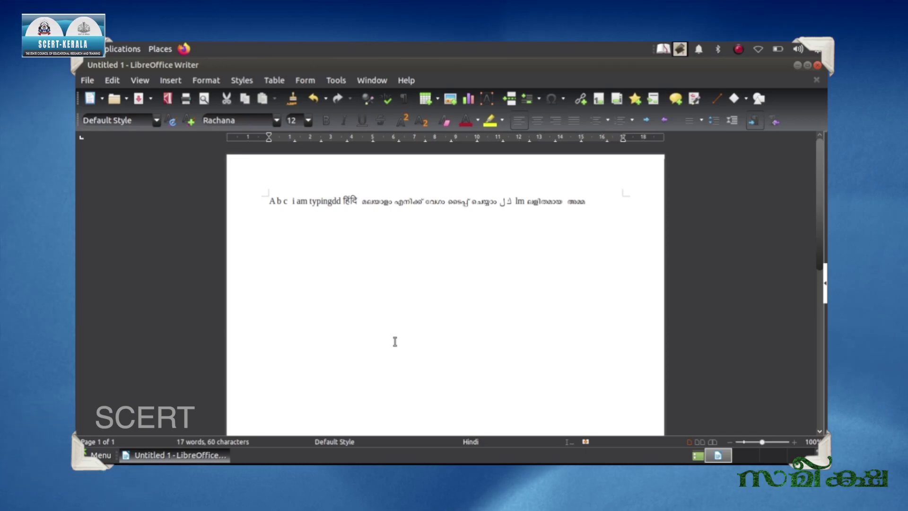
{"action": "type", "text": "കാ"}
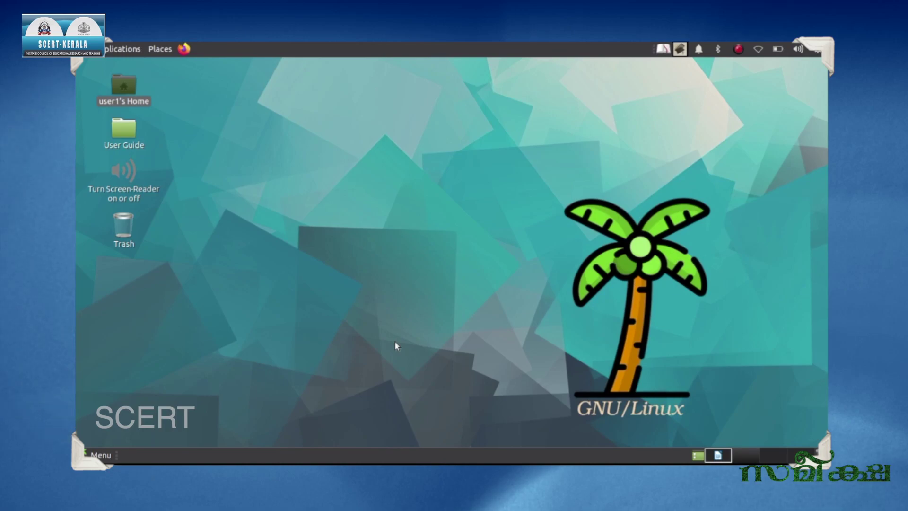
Step: Open ibus-braille-preferences from the Accessories applications
{"action": "key", "text": "Down"}
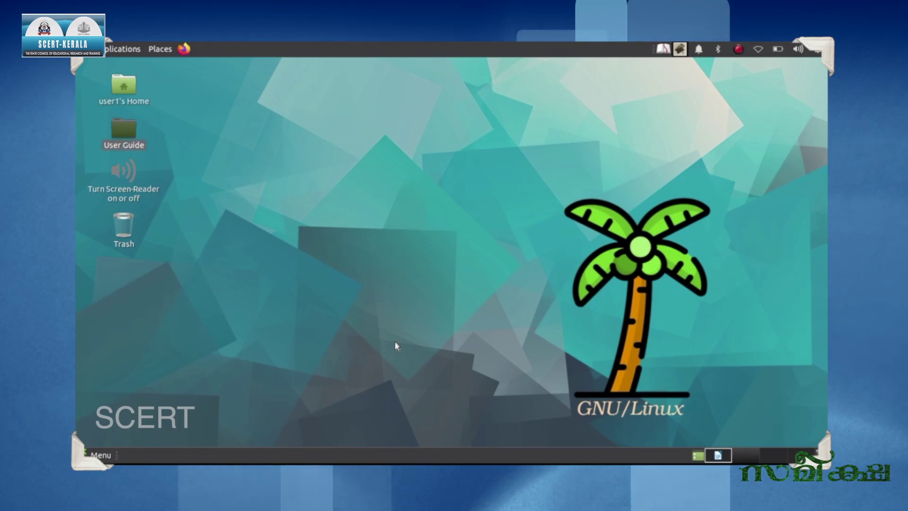
{"action": "key", "text": "alt+F1"}
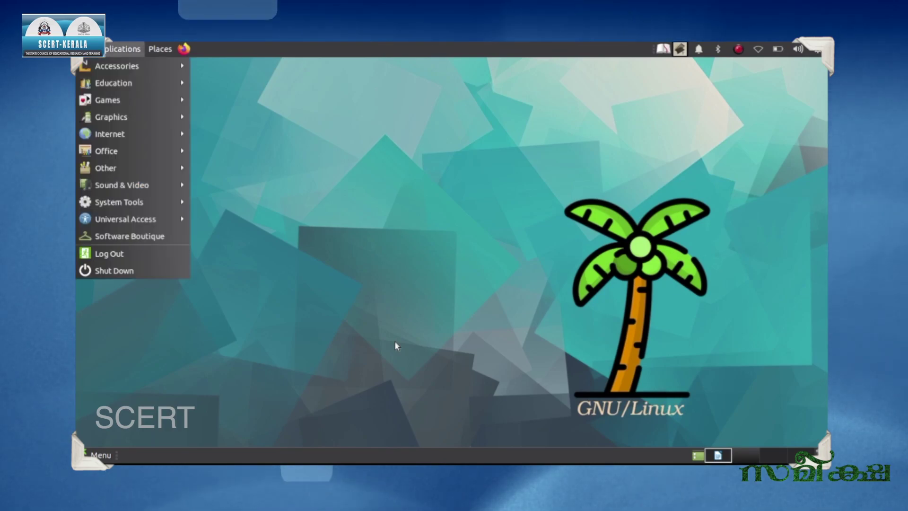
{"action": "key", "text": "Down"}
{"action": "key", "text": "Down"}
{"action": "key", "text": "Up"}
{"action": "key", "text": "Up"}
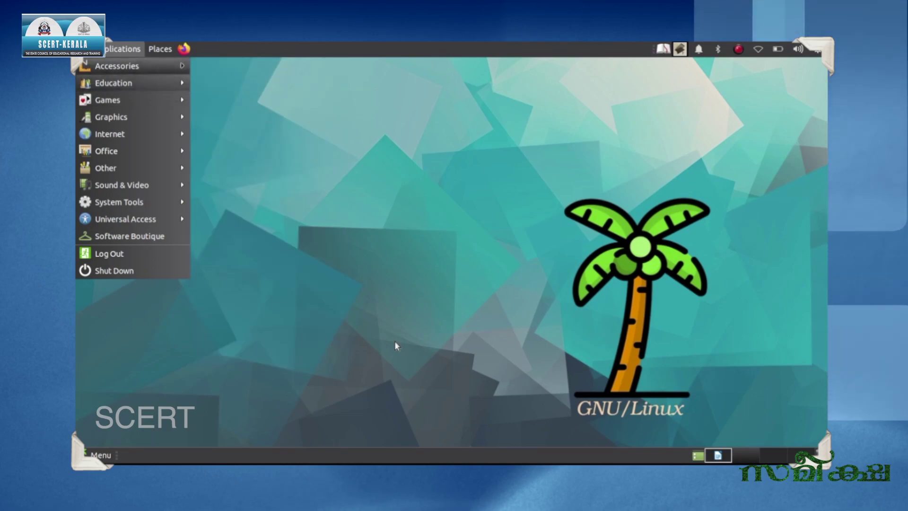
{"action": "key", "text": "Up"}
{"action": "key", "text": "Down"}
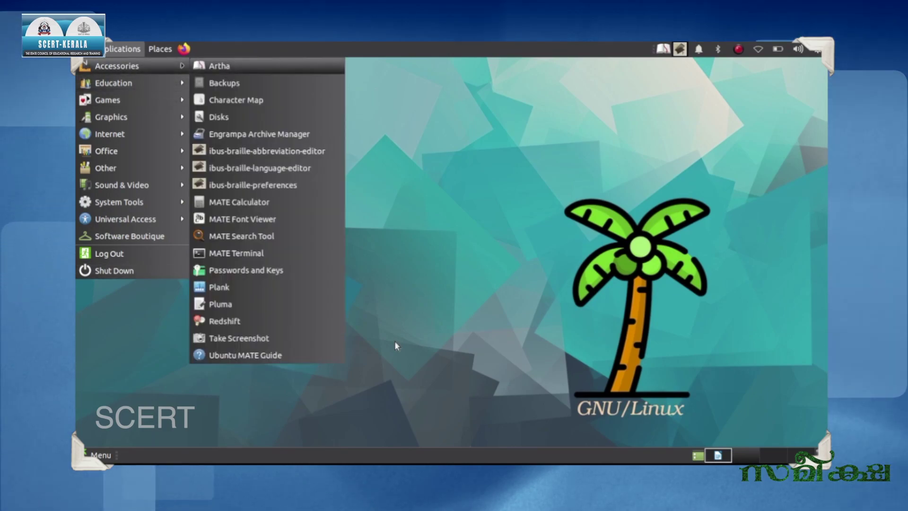
{"action": "key", "text": "Right"}
{"action": "key", "text": "Down"}
{"action": "key", "text": "Down"}
{"action": "key", "text": "Down"}
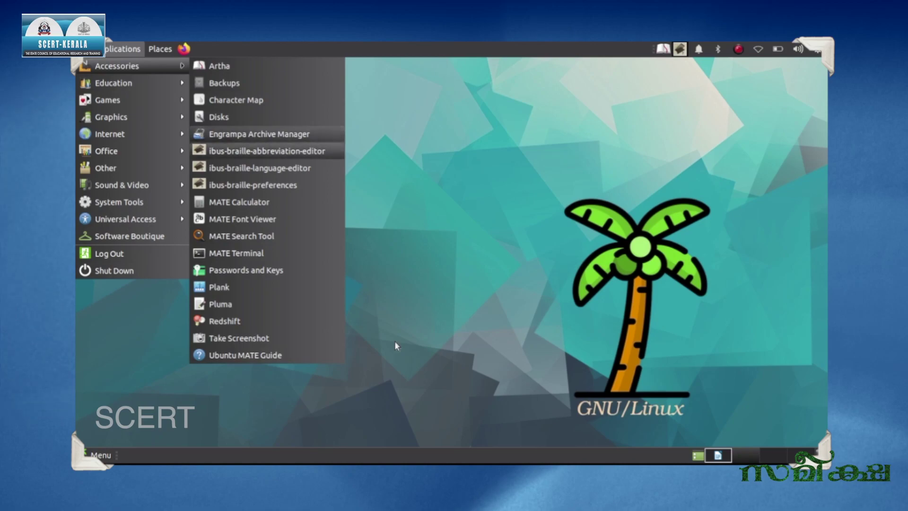
{"action": "key", "text": "Down"}
{"action": "key", "text": "Down"}
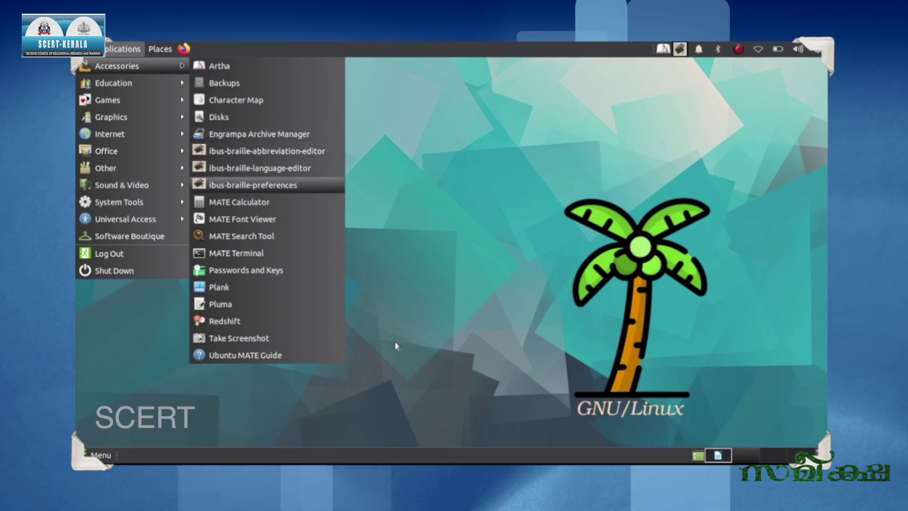
{"action": "key", "text": "Return"}
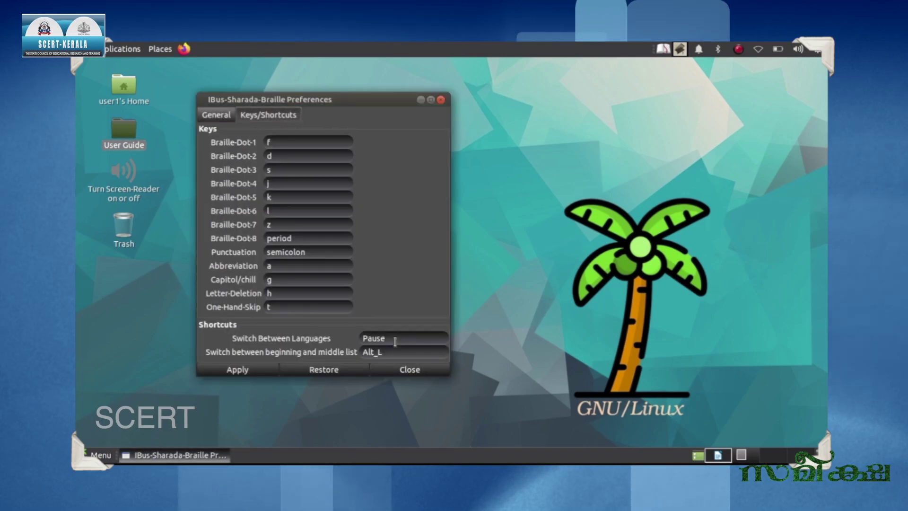
Step: Enable One-Hand-Mode in the general preferences
{"action": "key", "text": "ctrl+Page_Up"}
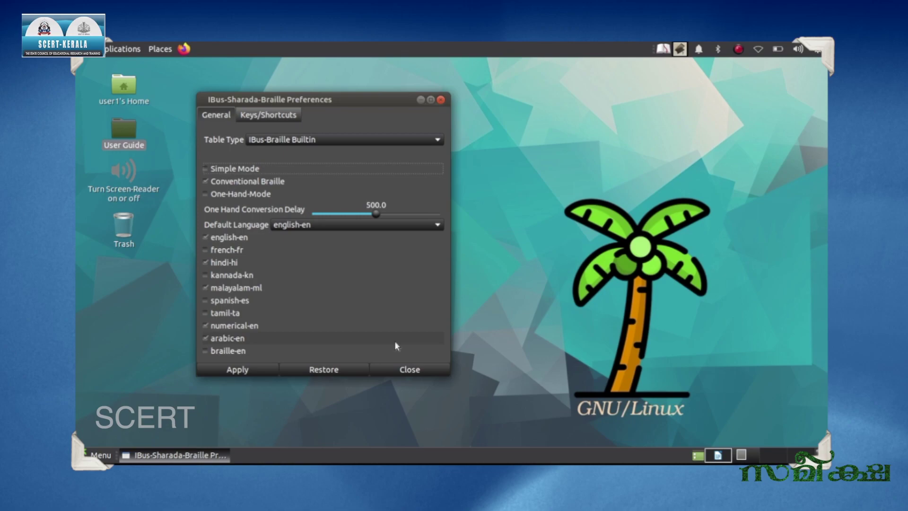
{"action": "key", "text": "Tab"}
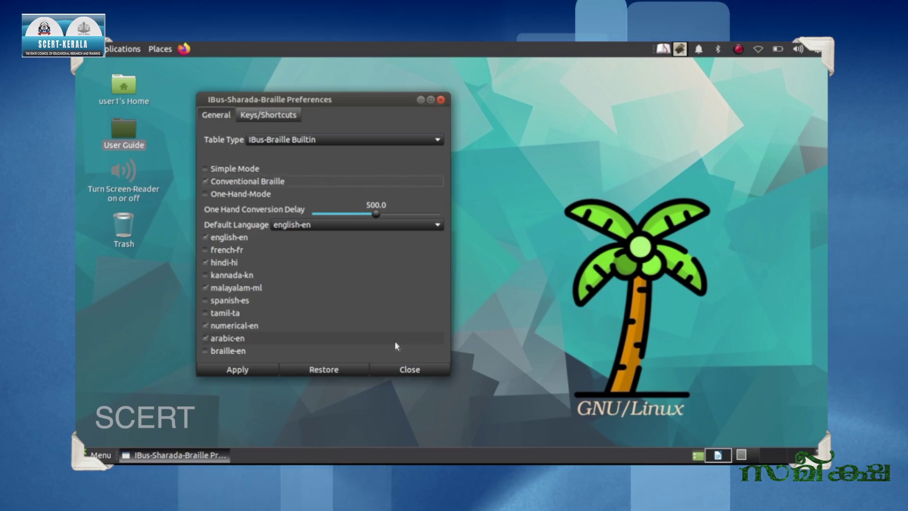
{"action": "key", "text": "Tab"}
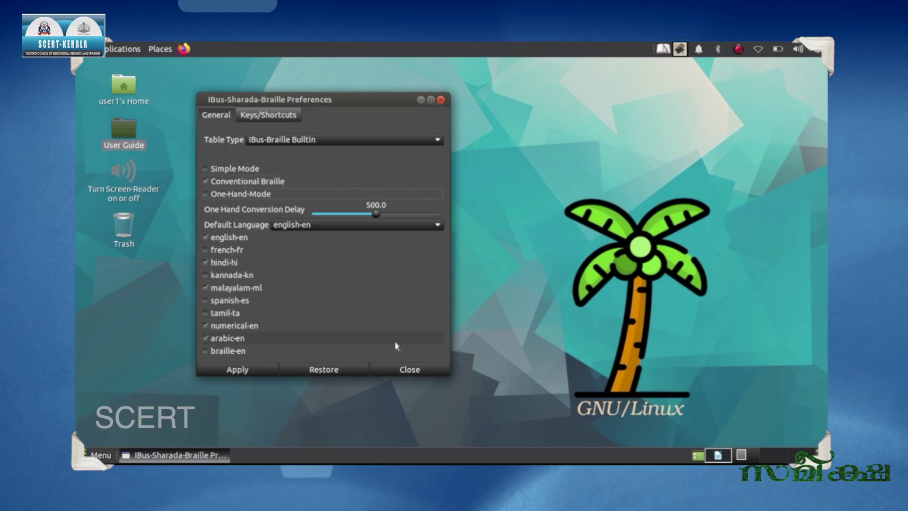
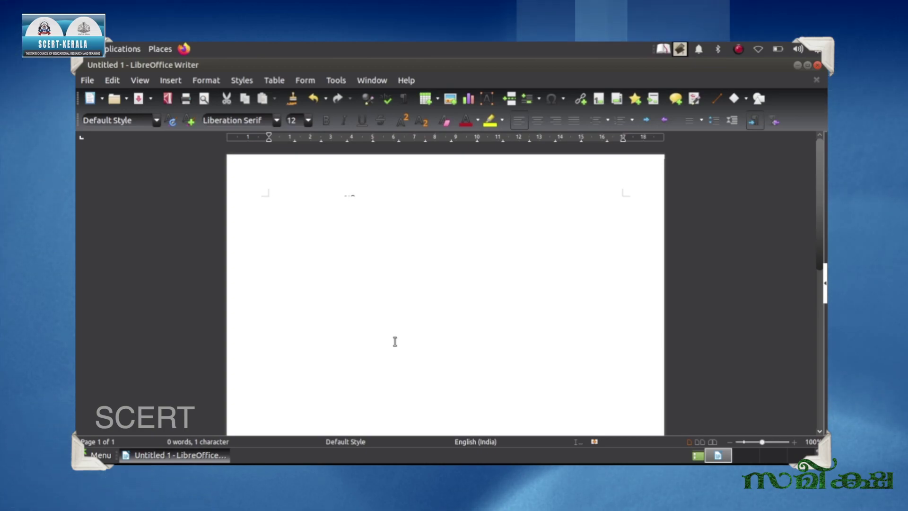
Step: Enter "A cbg" at the start of the blank Writer document
{"action": "type", "text": "a"}
{"action": "key", "text": "BackSpace"}
{"action": "type", "text": "A"}
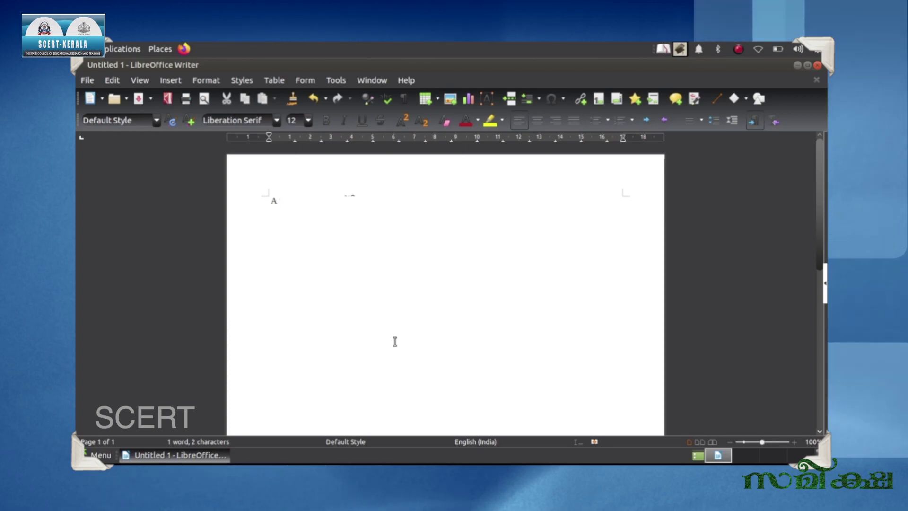
{"action": "type", "text": "cb"}
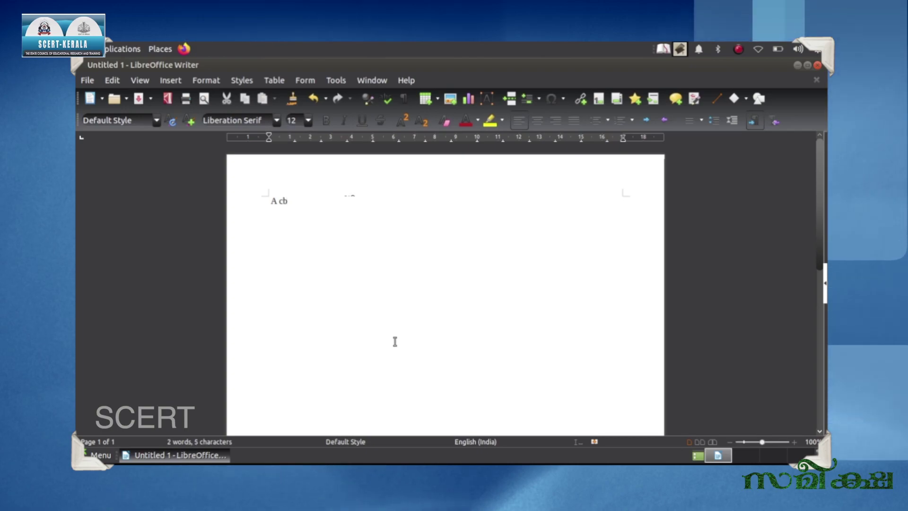
{"action": "type", "text": "g"}
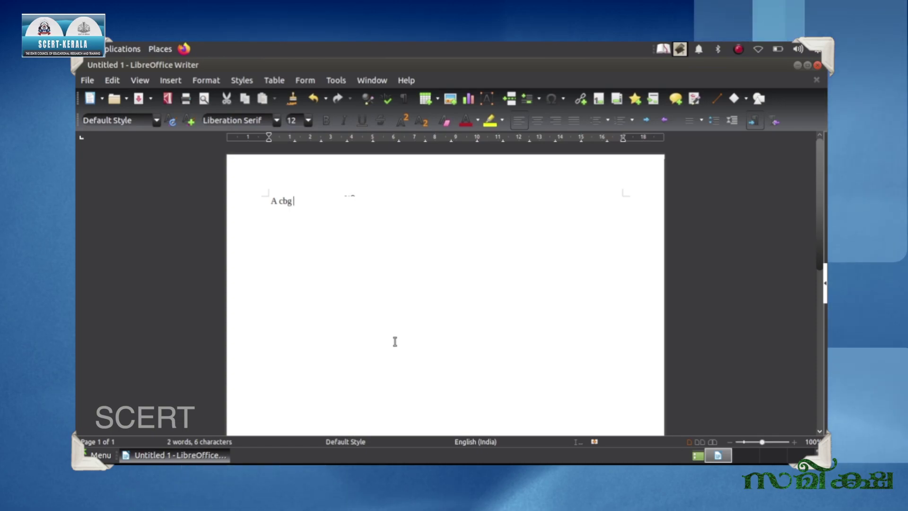
Step: Continue the line with "i a mtyping" and the Malayalam word "മലയാളം", leaving the document open
{"action": "type", "text": "i a"}
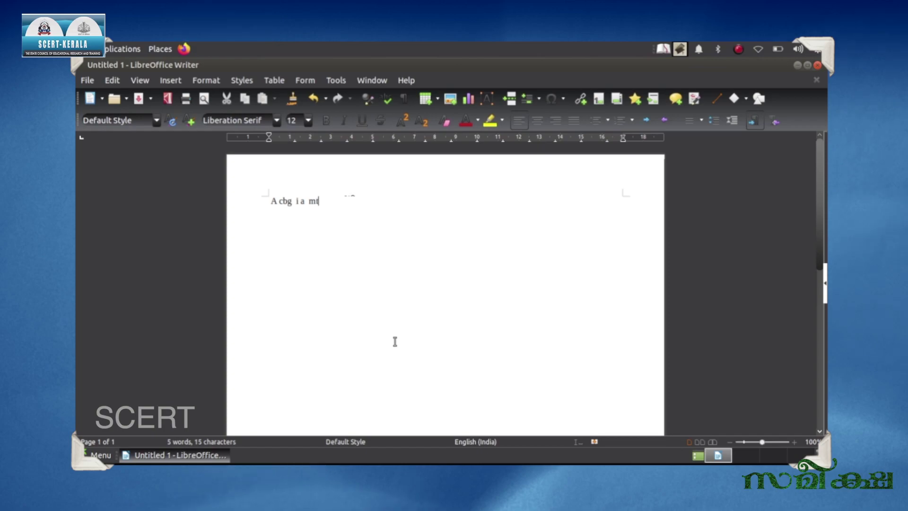
{"action": "type", "text": "mty"}
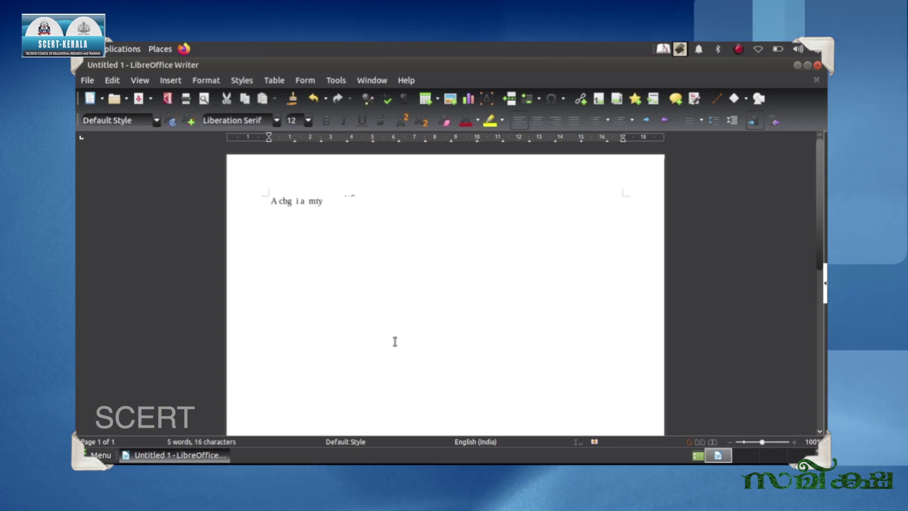
{"action": "type", "text": "p"}
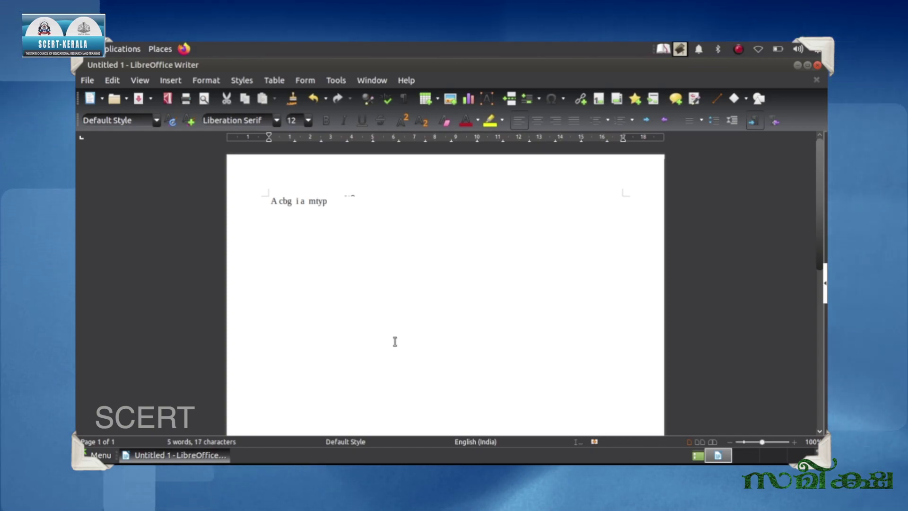
{"action": "type", "text": "ing മ"}
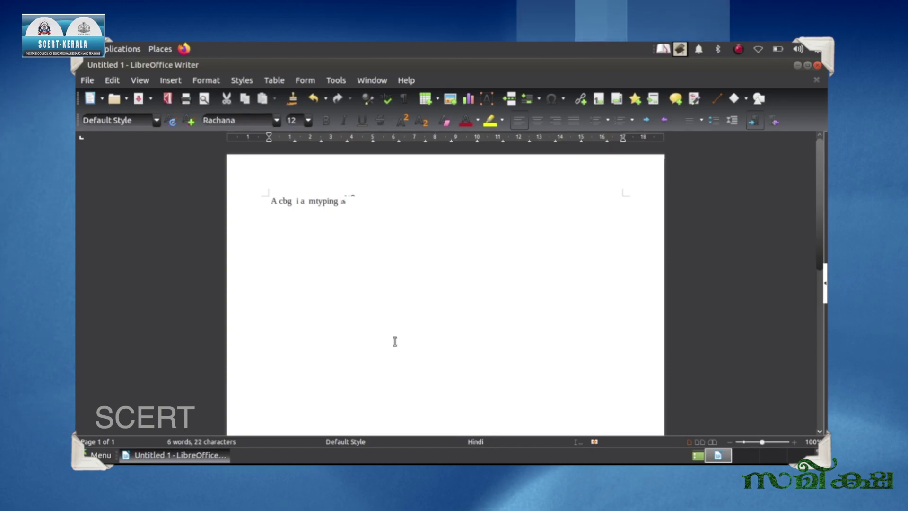
{"action": "type", "text": "ക"}
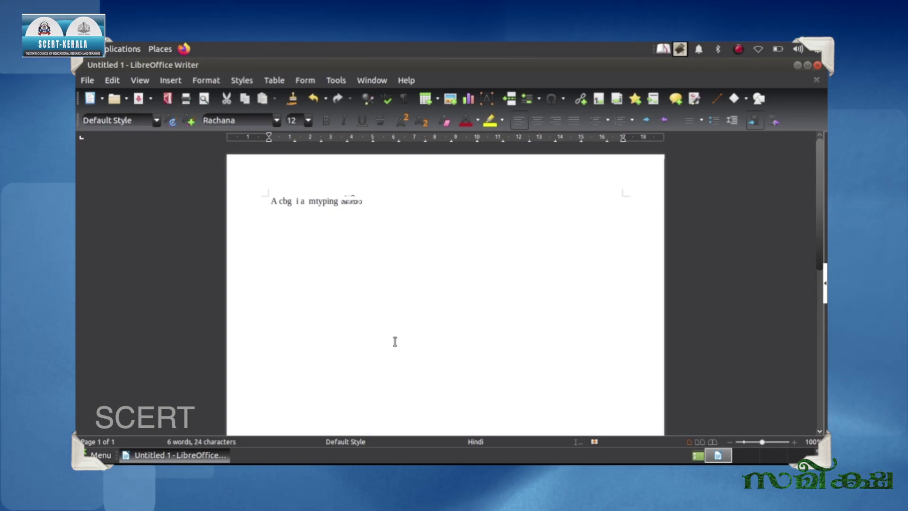
{"action": "type", "text": "ള"}
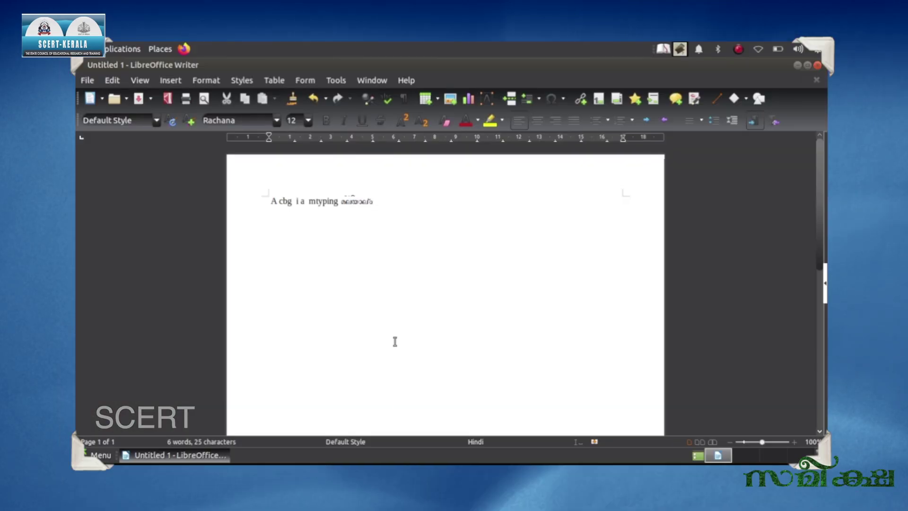
{"action": "key", "text": "ctrl+w"}
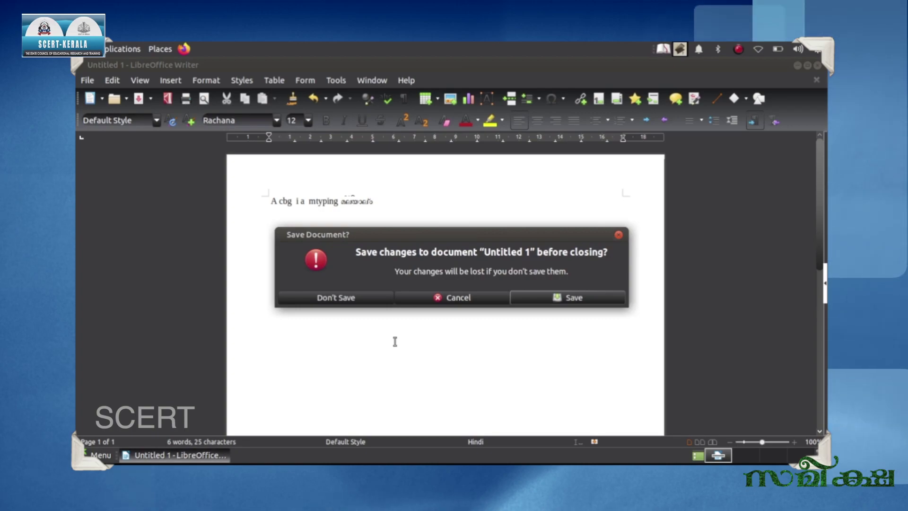
{"action": "key", "text": "Escape"}
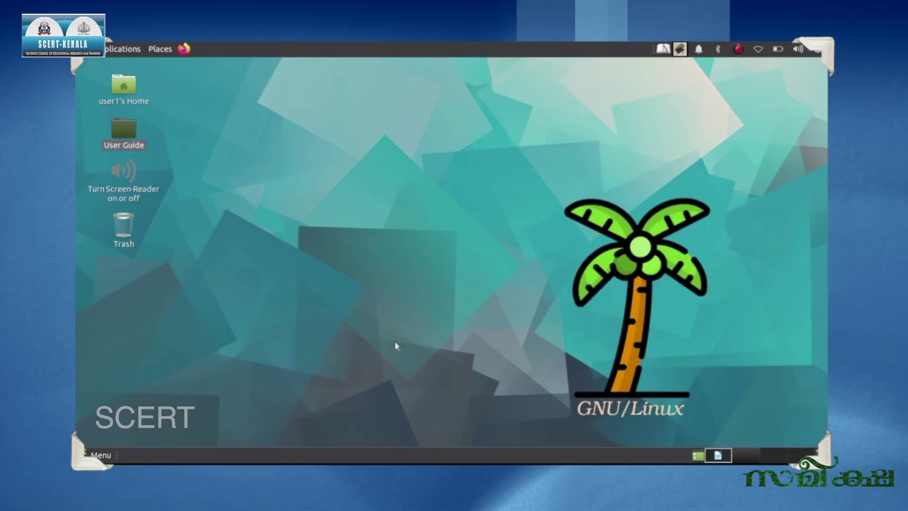
Step: Reopen ibus-braille-preferences from the Accessories applications in the other workspace
{"action": "key", "text": "alt+F1"}
{"action": "key", "text": "Right"}
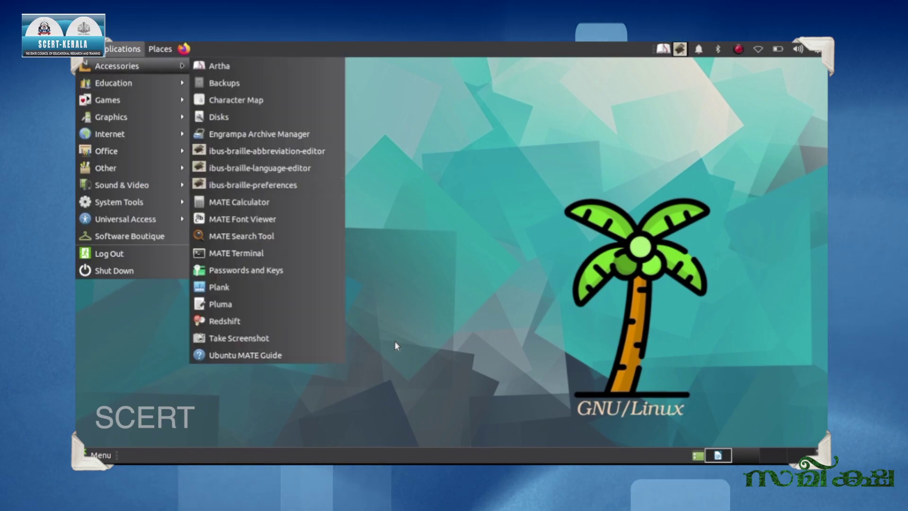
{"action": "key", "text": "Down"}
{"action": "key", "text": "Down"}
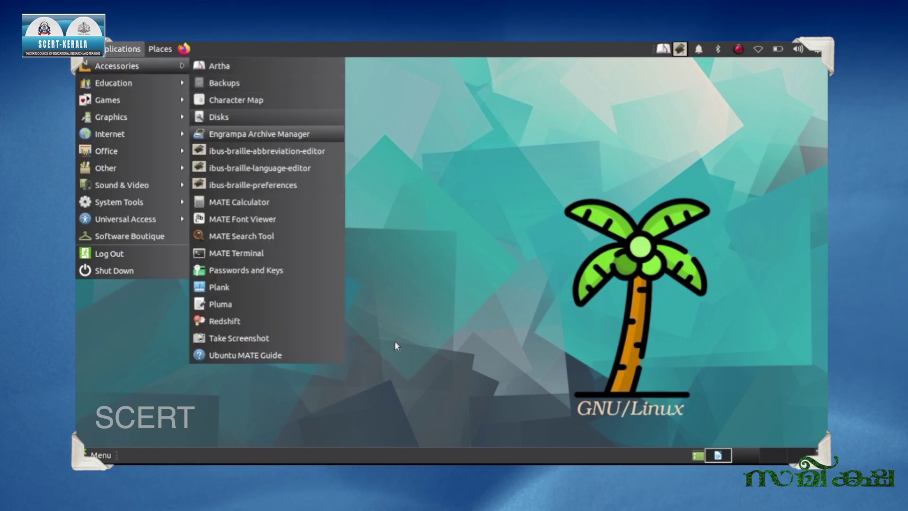
{"action": "key", "text": "Down"}
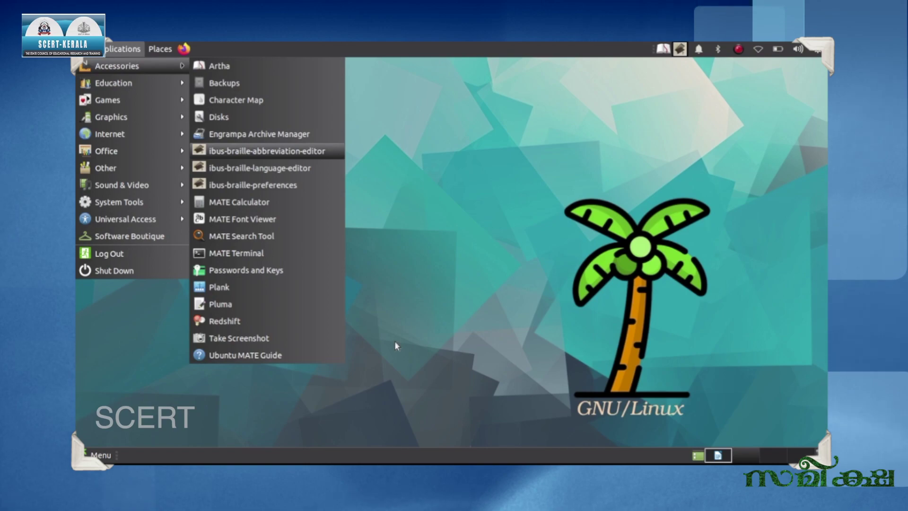
{"action": "key", "text": "Down"}
{"action": "key", "text": "Down"}
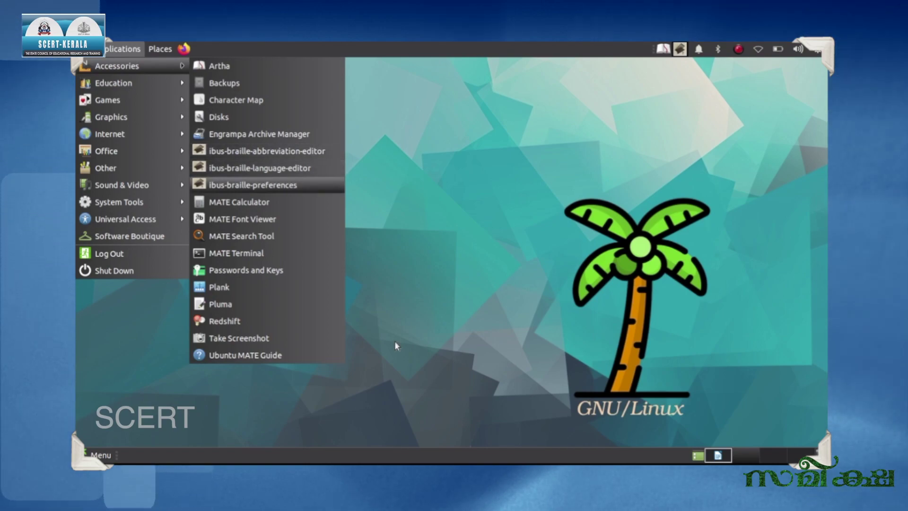
{"action": "key", "text": "Return"}
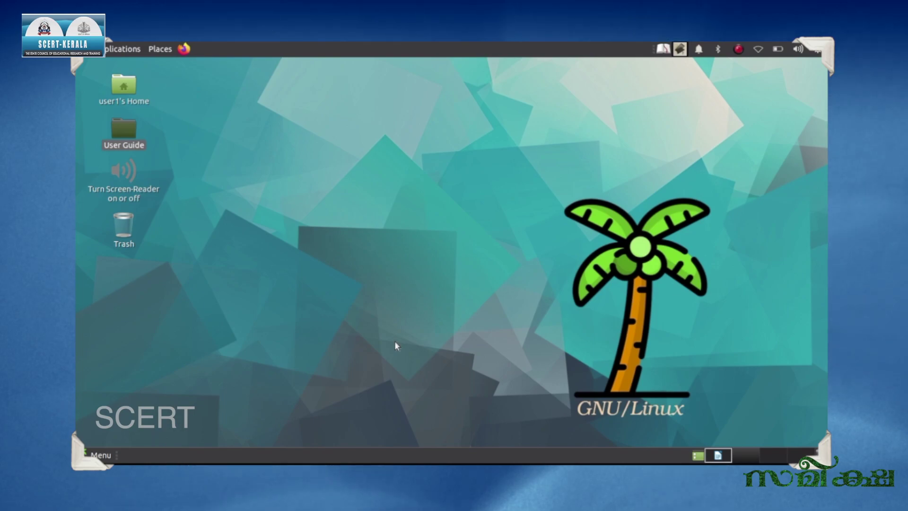
Step: Review the general preferences, going through the selectable languages from english-en to braille-en
{"action": "key", "text": "ctrl+Page_Down"}
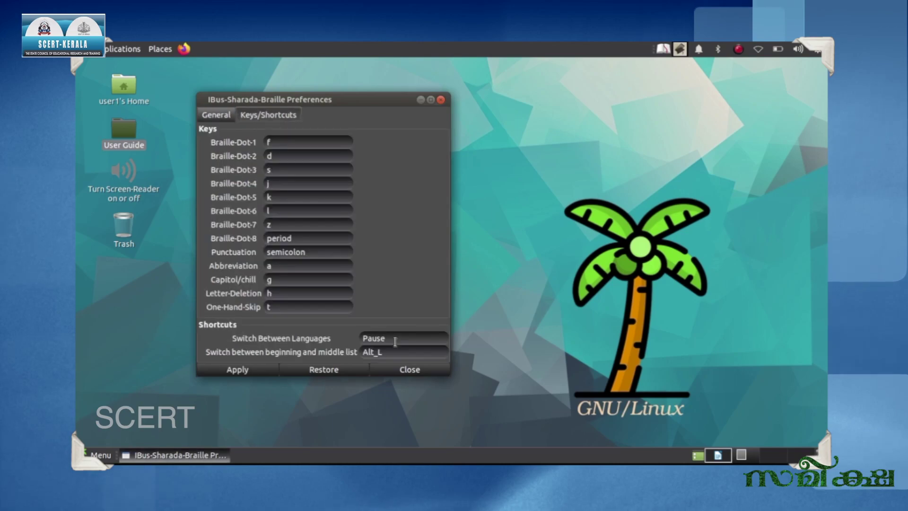
{"action": "key", "text": "ctrl+Page_Up"}
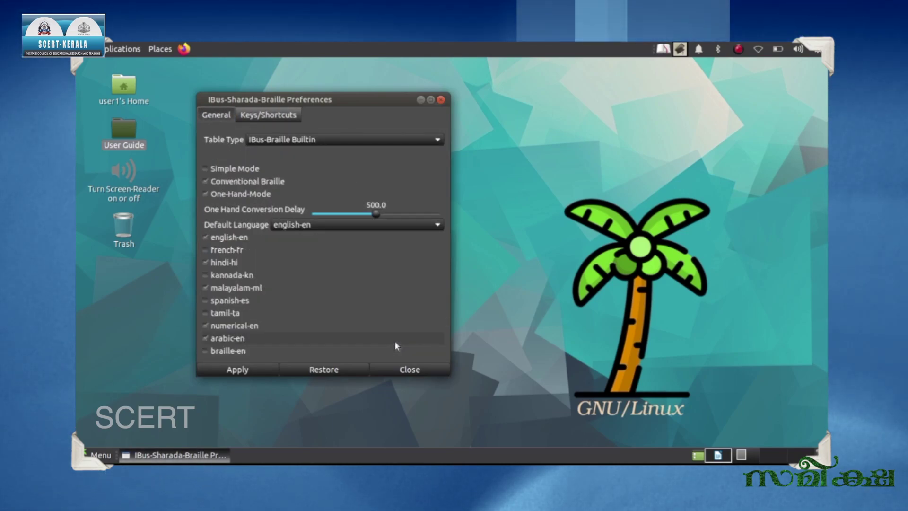
{"action": "key", "text": "Tab"}
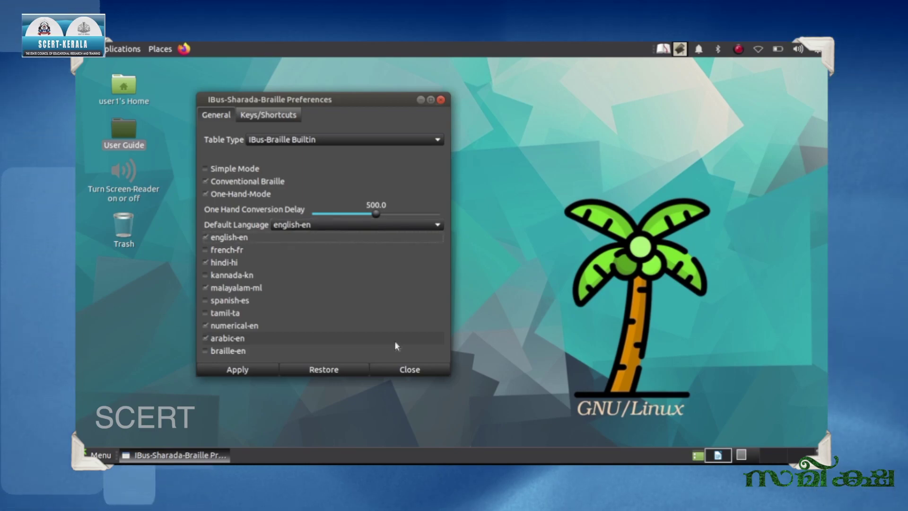
{"action": "key", "text": "Tab"}
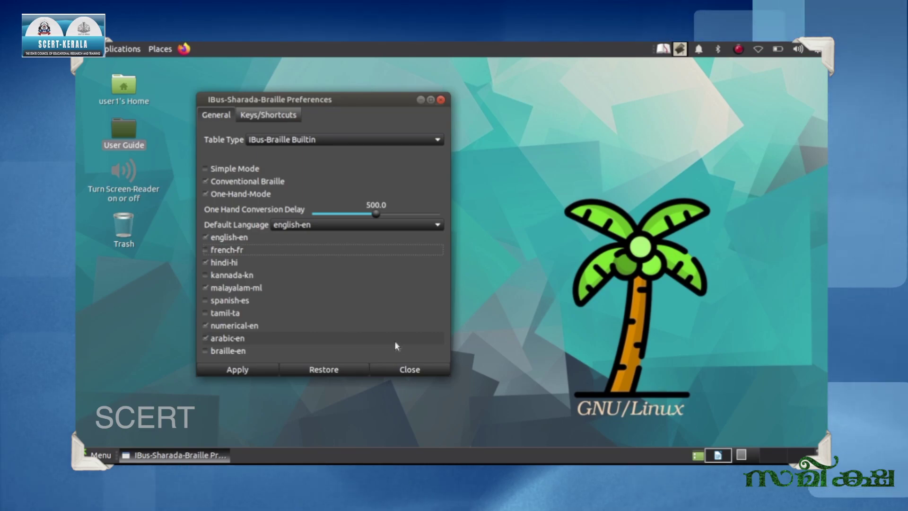
{"action": "key", "text": "Down"}
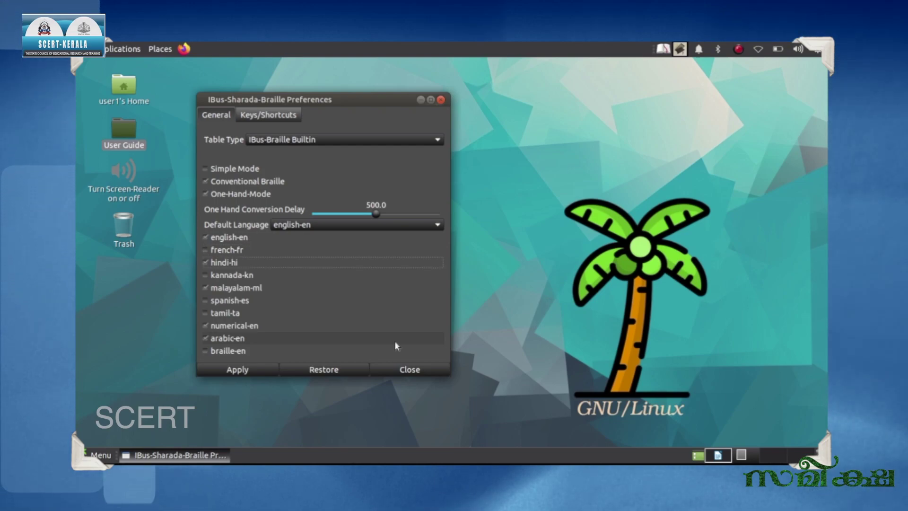
{"action": "key", "text": "Down"}
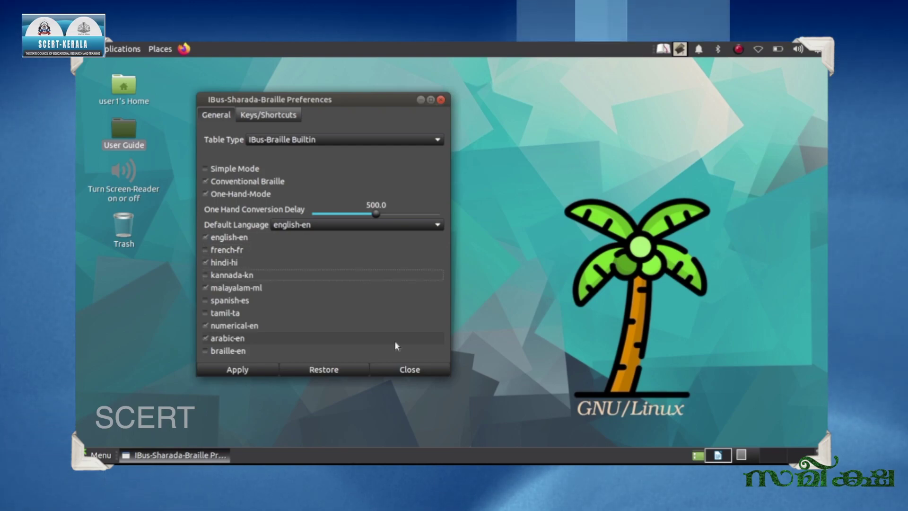
{"action": "key", "text": "Down"}
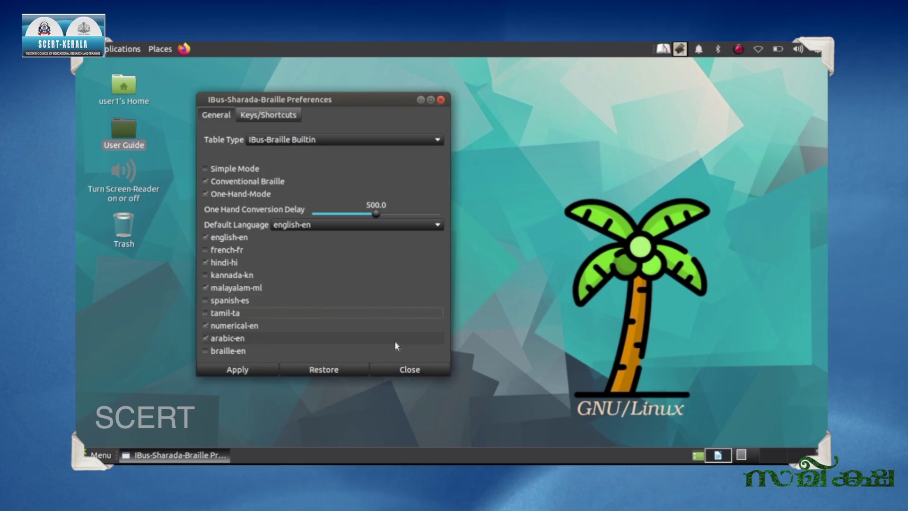
{"action": "key", "text": "Down"}
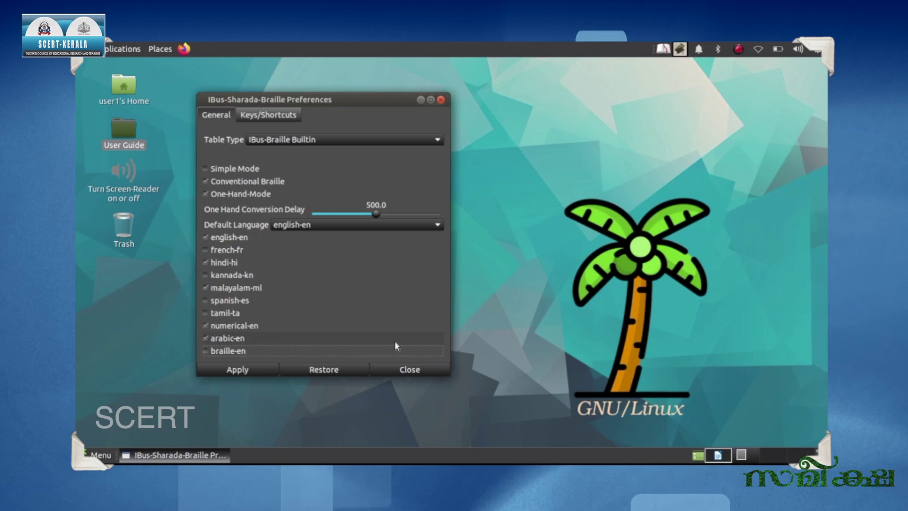
Step: Close the preferences window and reopen ibus-braille-preferences from the Accessories applications
{"action": "key", "text": "alt+F4"}
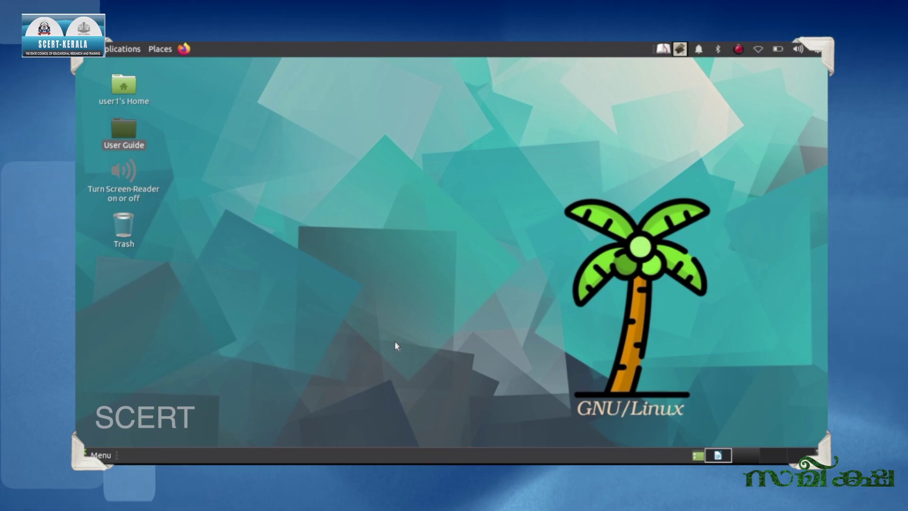
{"action": "key", "text": "alt+F1"}
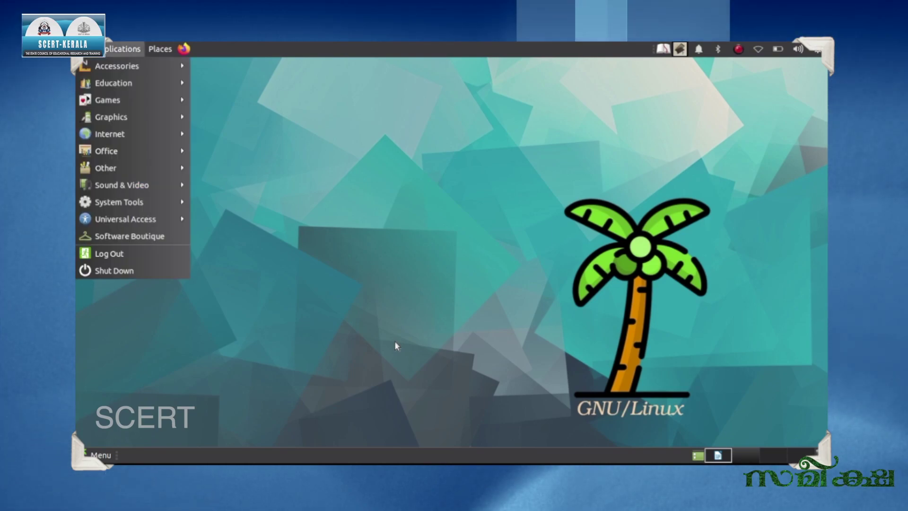
{"action": "key", "text": "Down"}
{"action": "key", "text": "Down"}
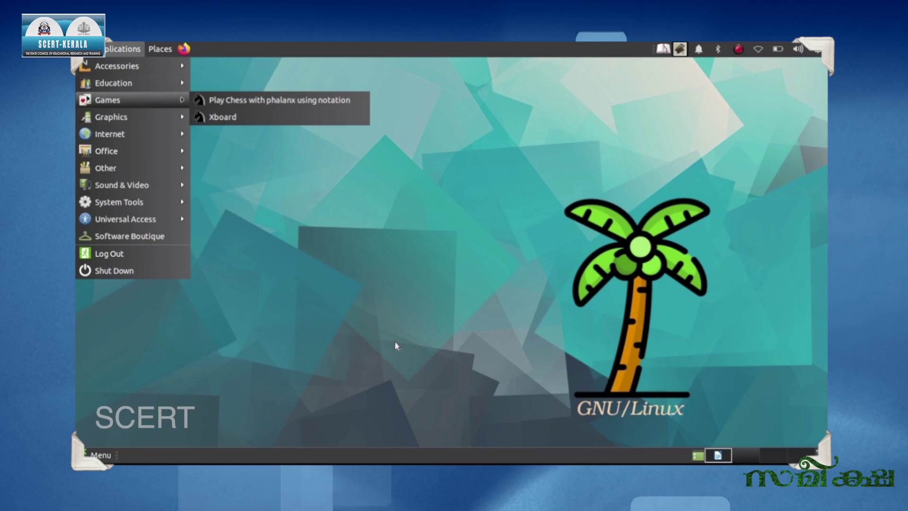
{"action": "key", "text": "Down"}
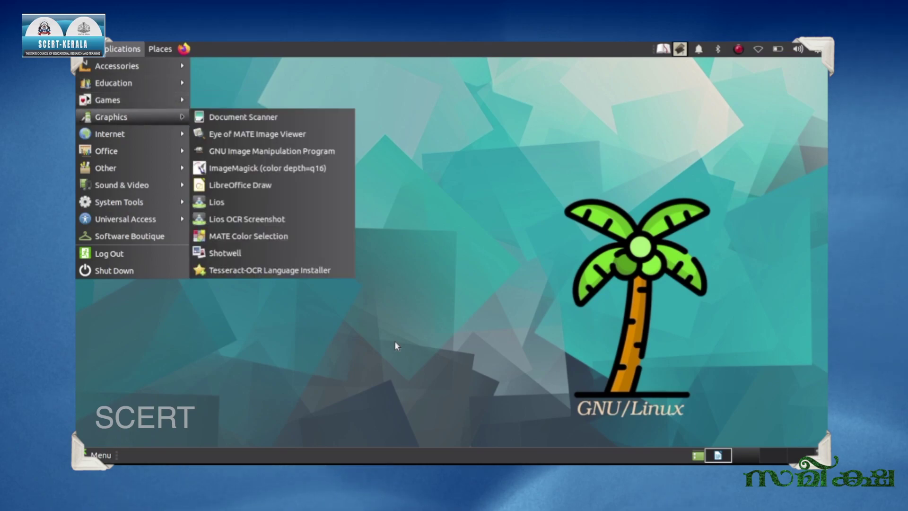
{"action": "key", "text": "Up"}
{"action": "key", "text": "Up"}
{"action": "key", "text": "Up"}
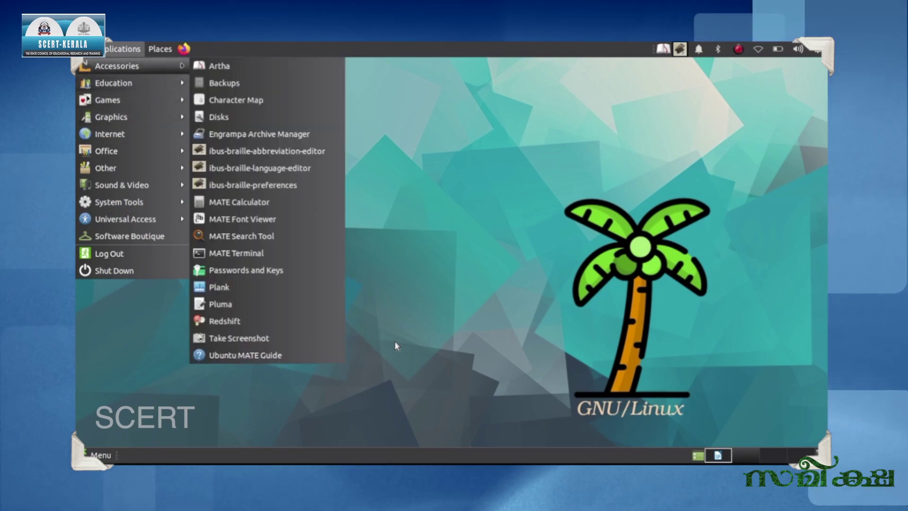
{"action": "key", "text": "Right"}
{"action": "key", "text": "Down"}
{"action": "key", "text": "Down"}
{"action": "key", "text": "Down"}
{"action": "key", "text": "Down"}
{"action": "key", "text": "Down"}
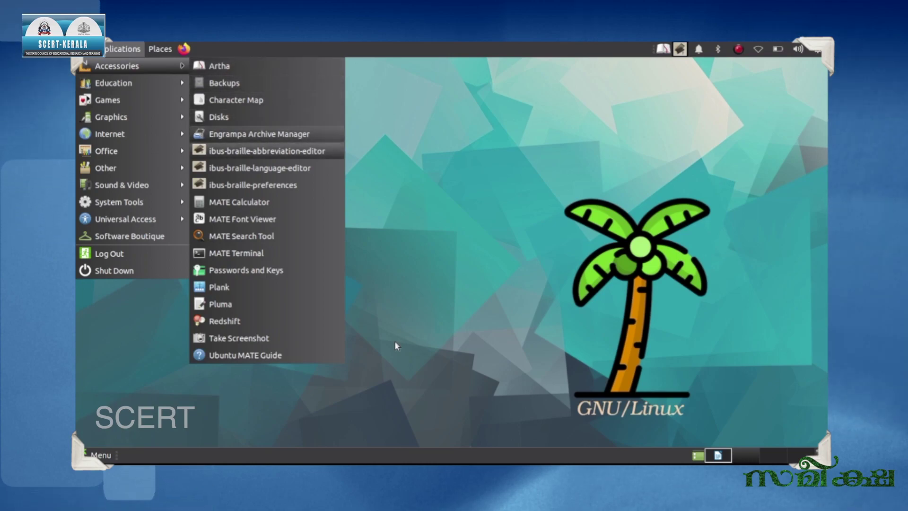
{"action": "key", "text": "Down"}
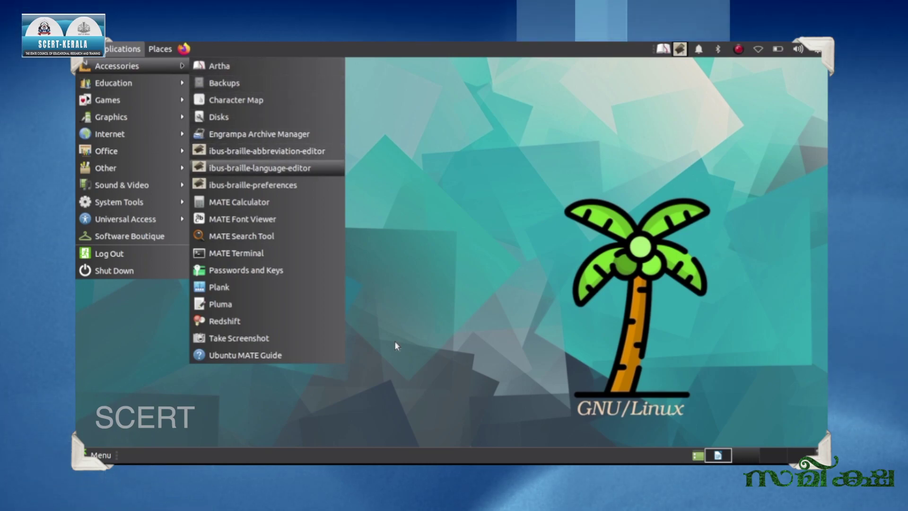
{"action": "key", "text": "Down"}
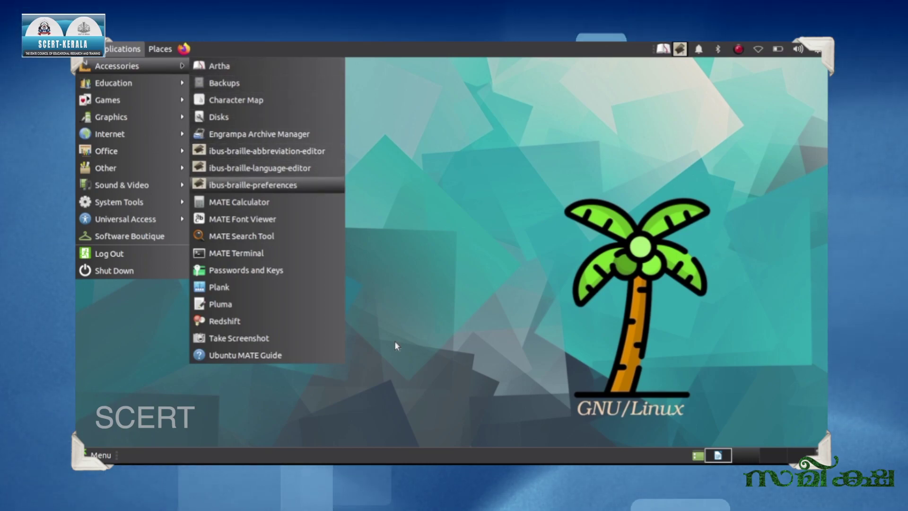
{"action": "key", "text": "Return"}
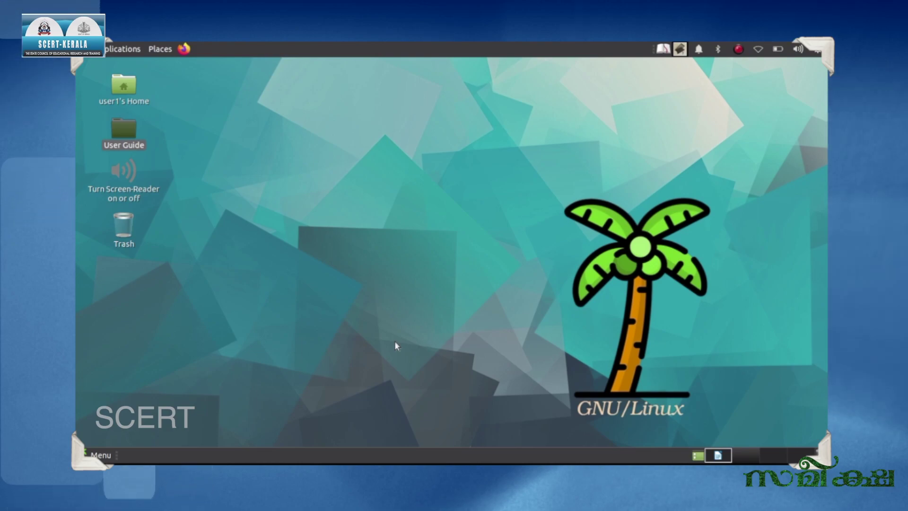
Step: Reassign the keys for Braille-Dot-1 to Braille-Dot-6 to r, e, w, u, i and o
{"action": "key", "text": "ctrl+Page_Down"}
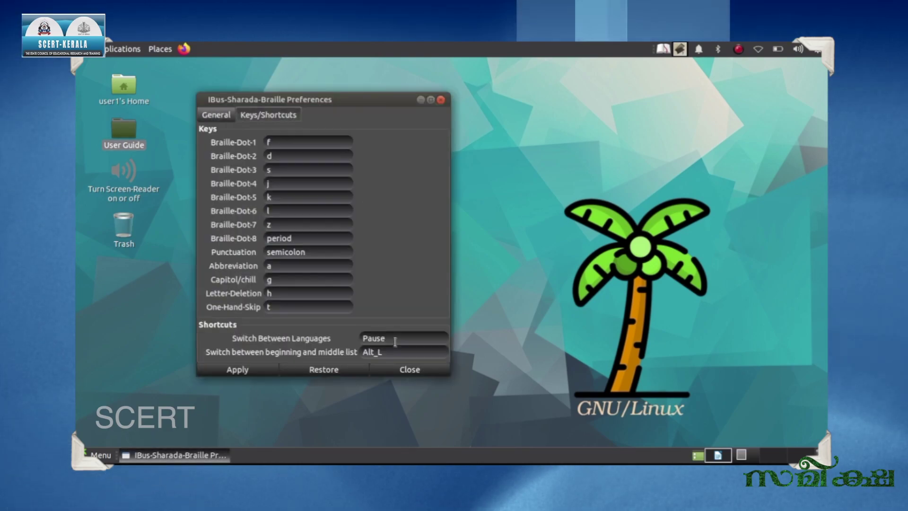
{"action": "key", "text": "ctrl+Page_Up"}
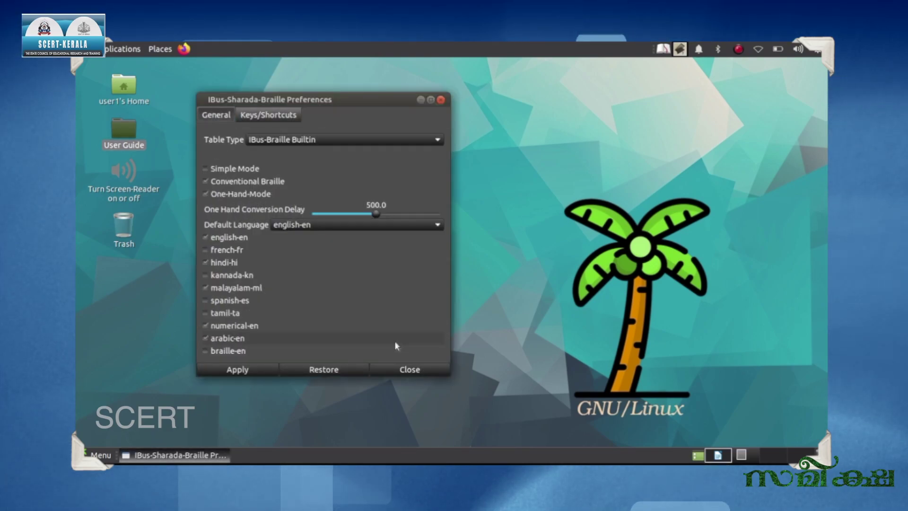
{"action": "key", "text": "ctrl+Page_Down"}
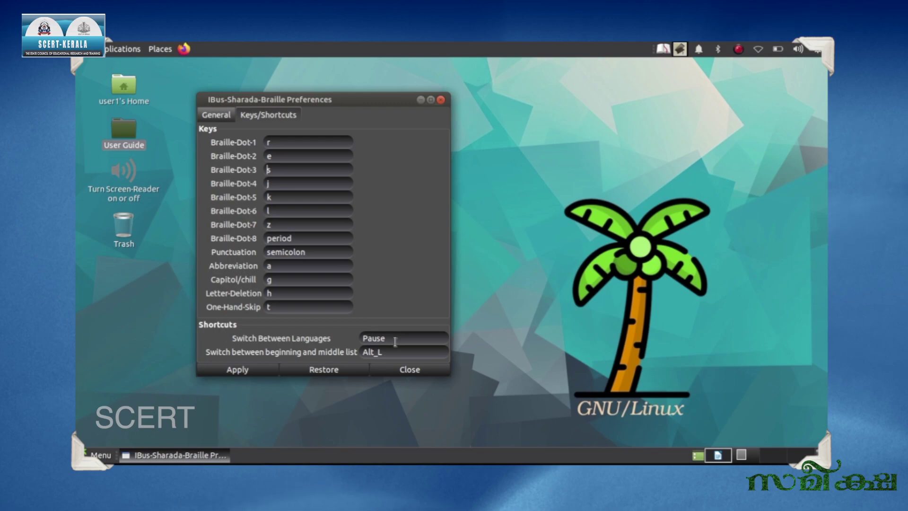
{"action": "key", "text": "w"}
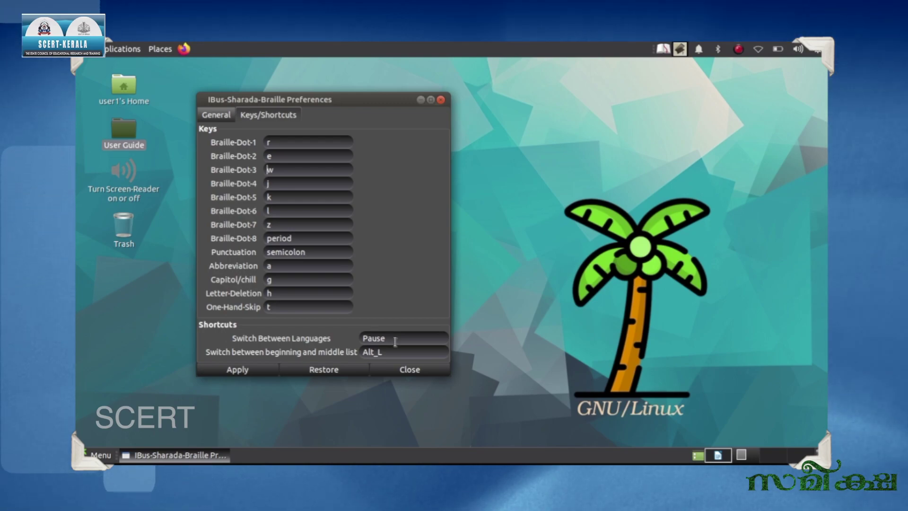
{"action": "key", "text": "Tab"}
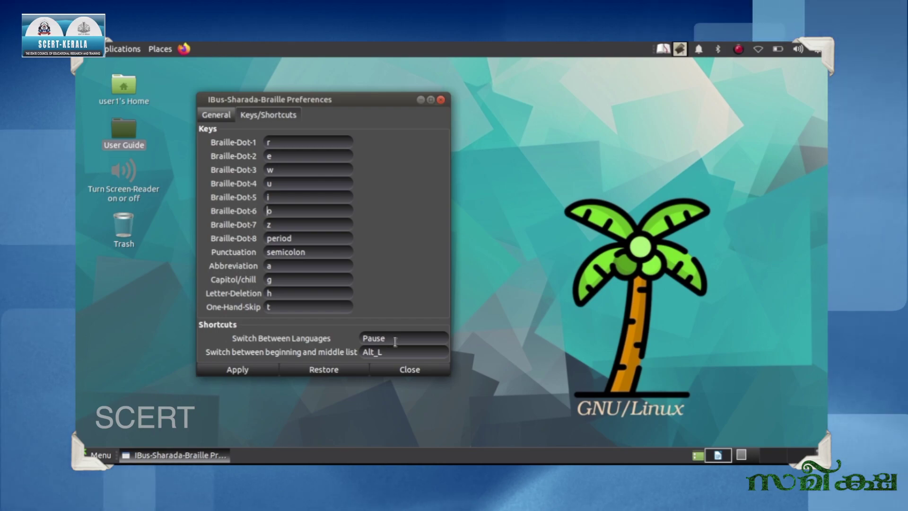
Step: Go through the remaining key assignments down to One-Hand-Skip, apply the new keys and close the preferences window
{"action": "key", "text": "Tab"}
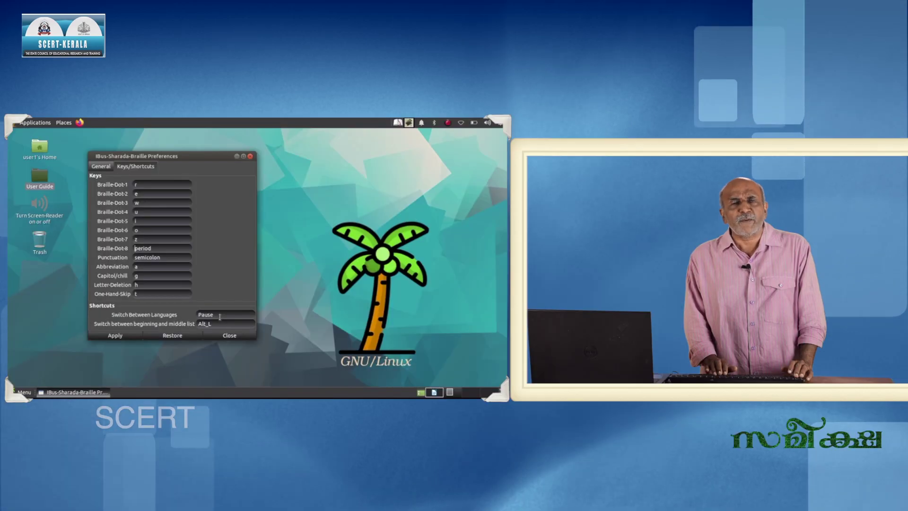
{"action": "key", "text": "Tab"}
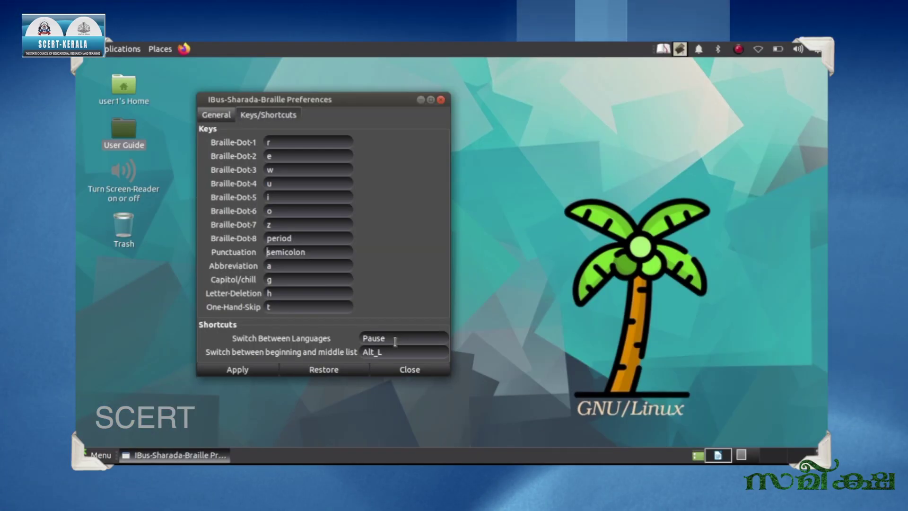
{"action": "key", "text": "Tab"}
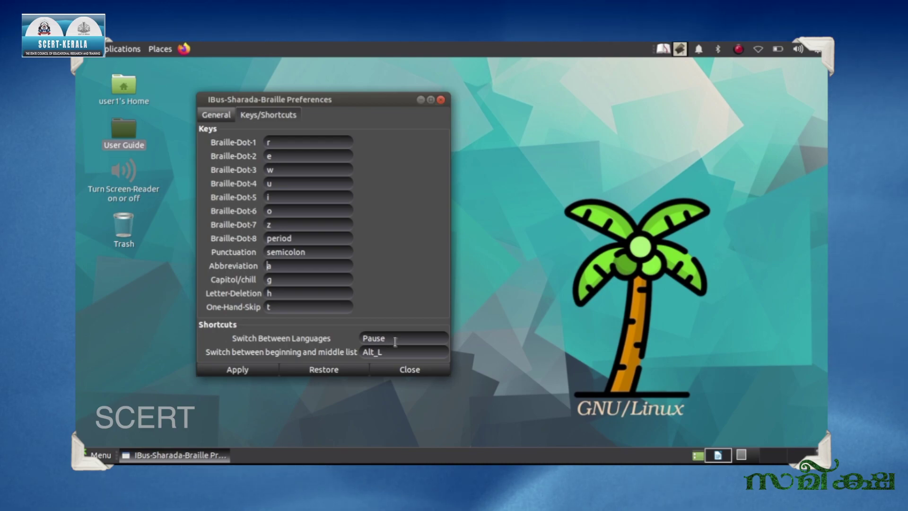
{"action": "key", "text": "Tab"}
{"action": "key", "text": "Tab"}
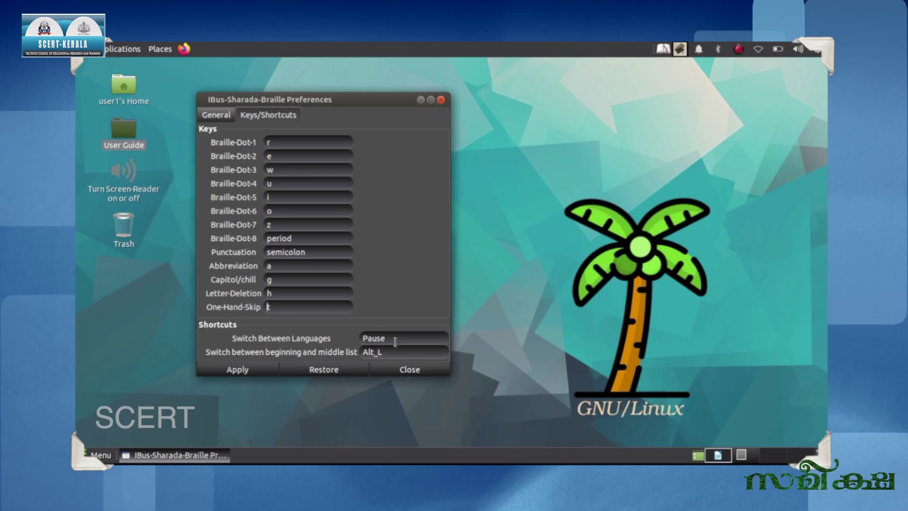
{"action": "left_click", "coordinate": [395, 342]}
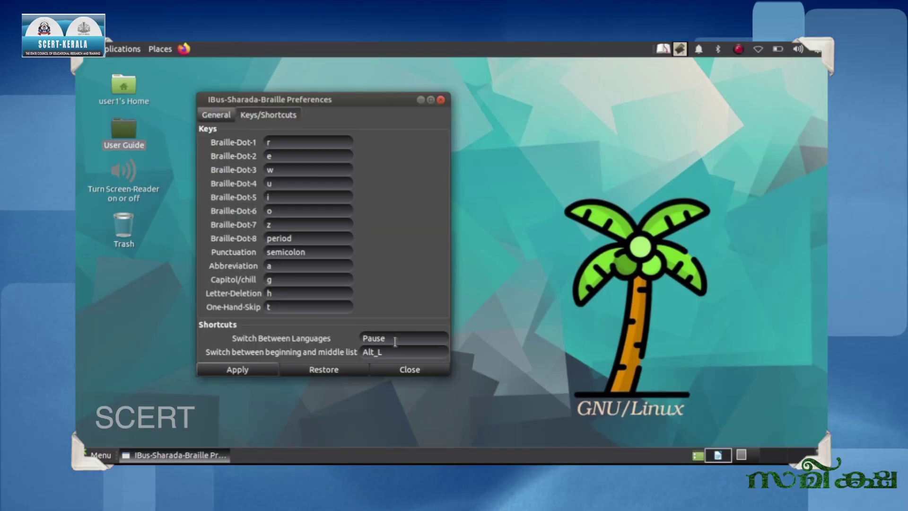
{"action": "key", "text": "alt+F4"}
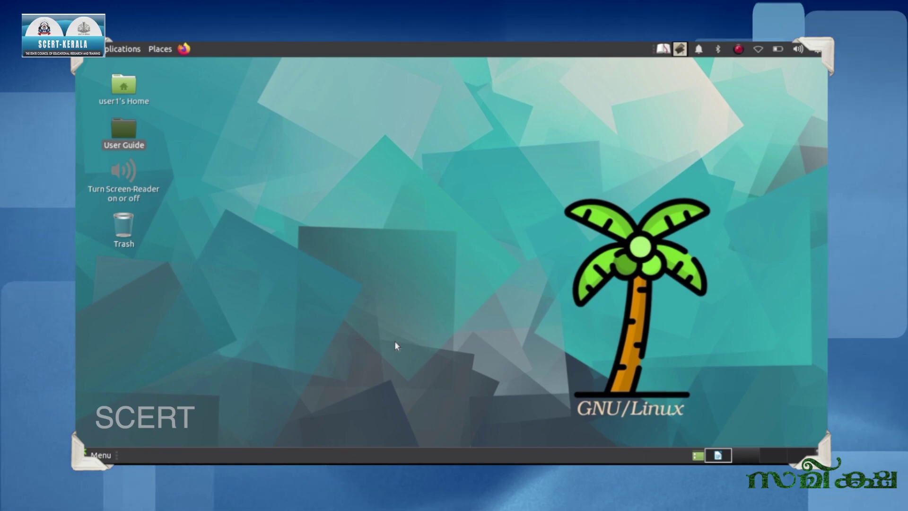
{"action": "left_click", "coordinate": [395, 342]}
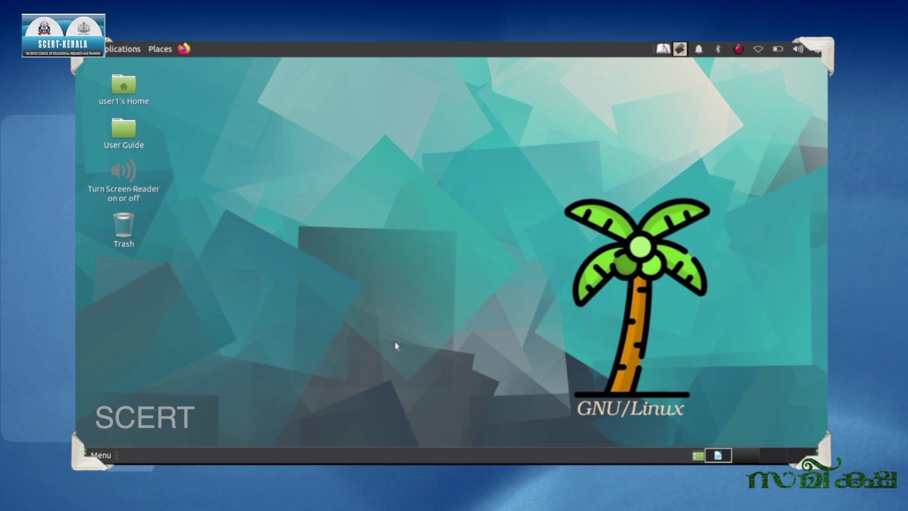